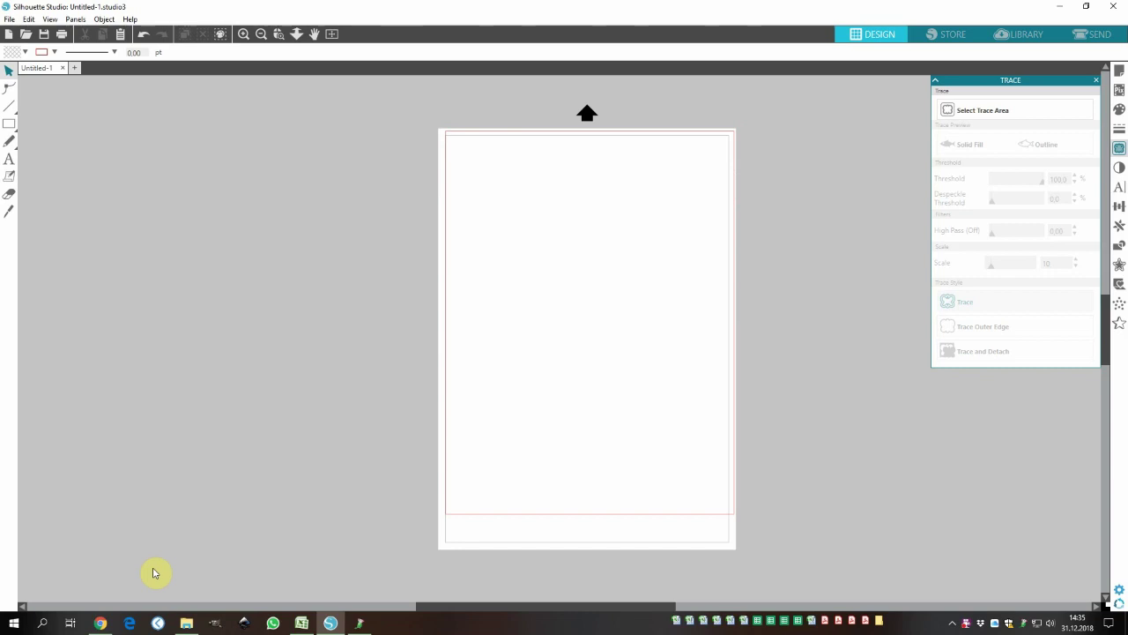
Place the image from the Teen Titans pictures folder onto the work area beside the page.
click(186, 622)
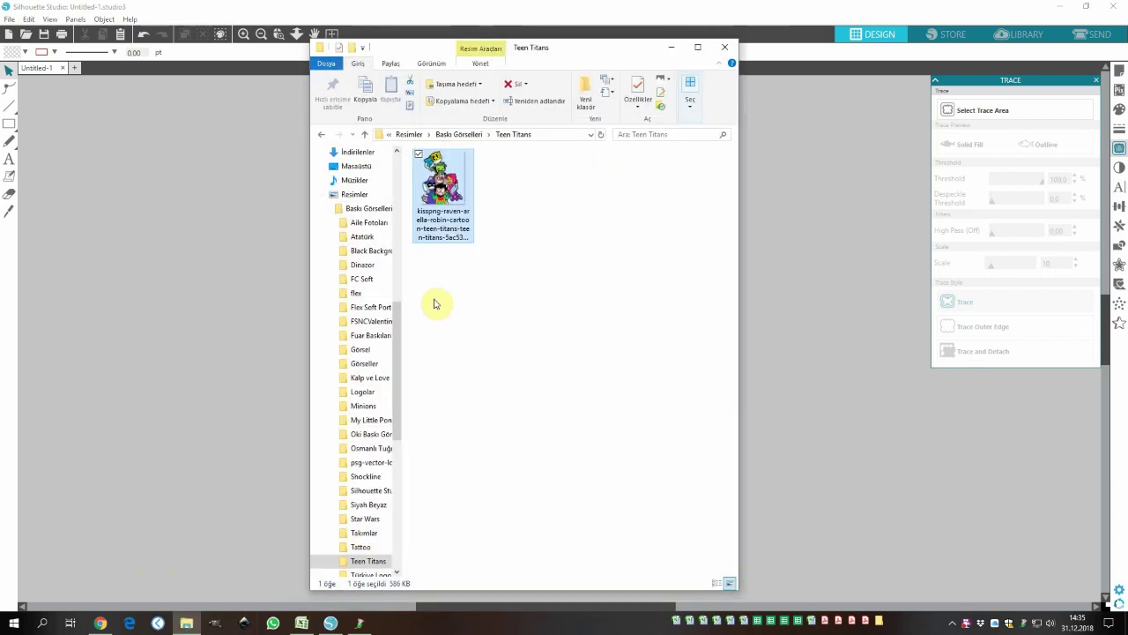
drag(443, 212, 221, 265)
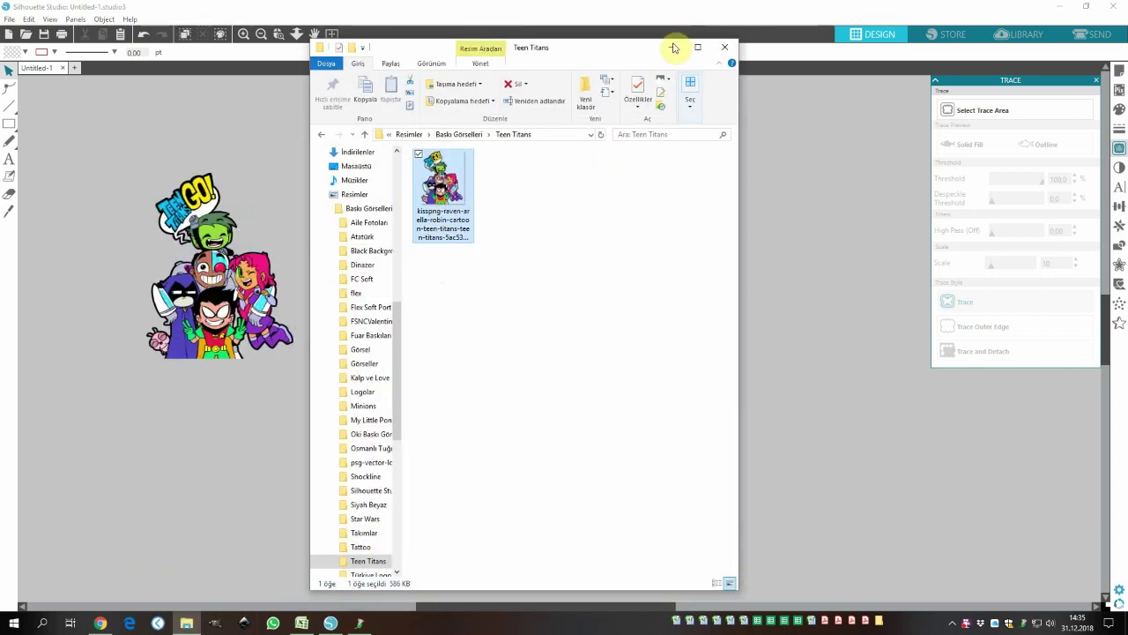
click(669, 48)
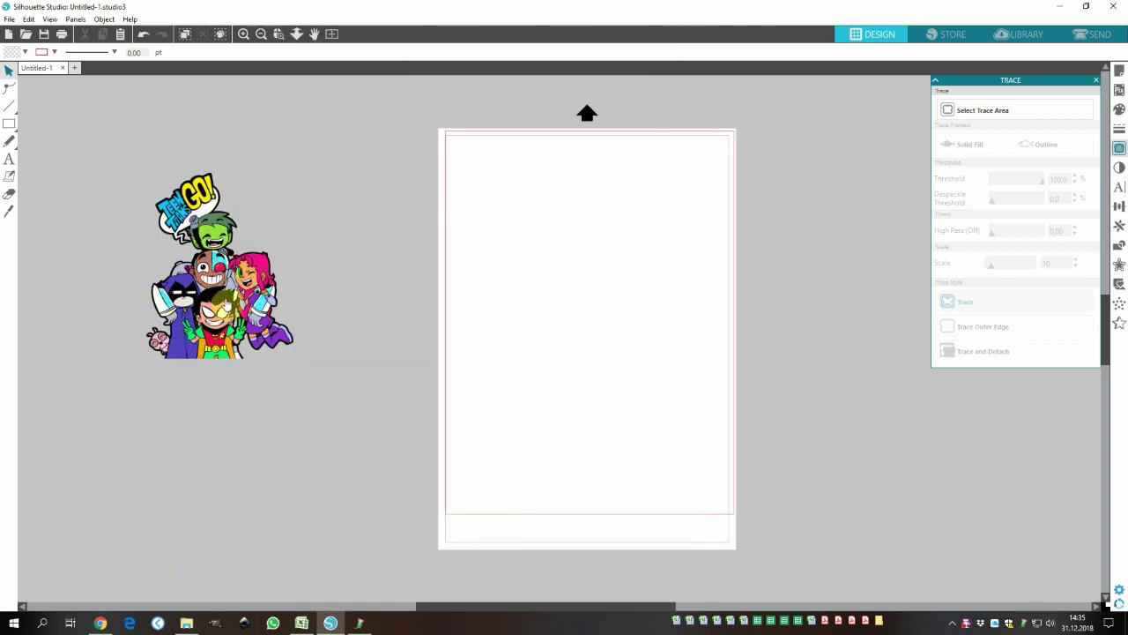
scroll(181, 280, up, 3)
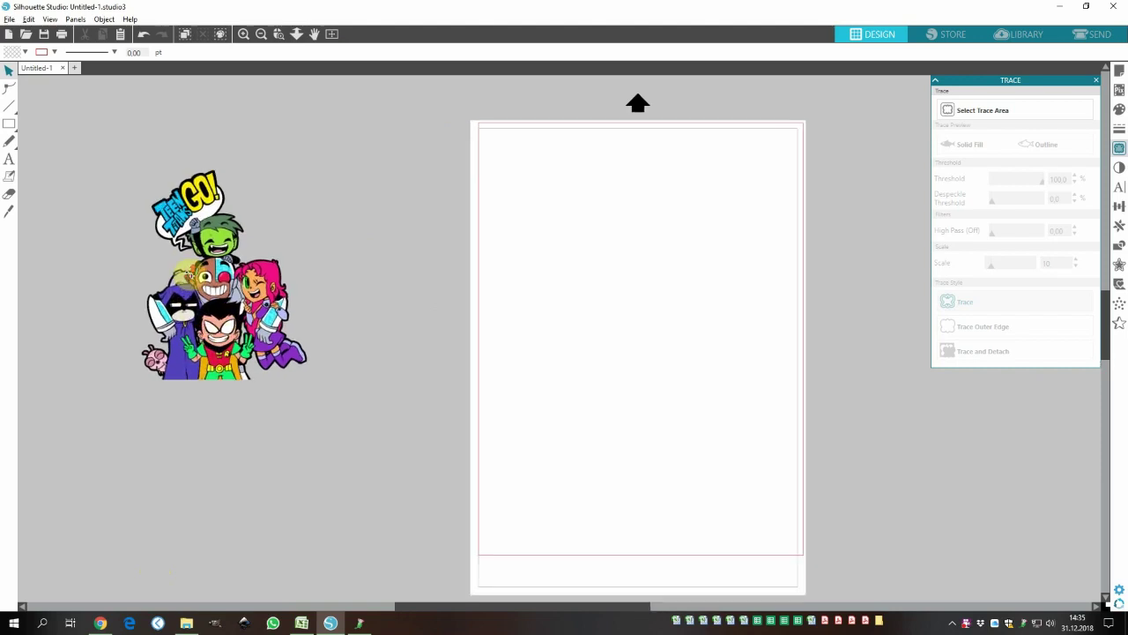
scroll(182, 279, up, 1)
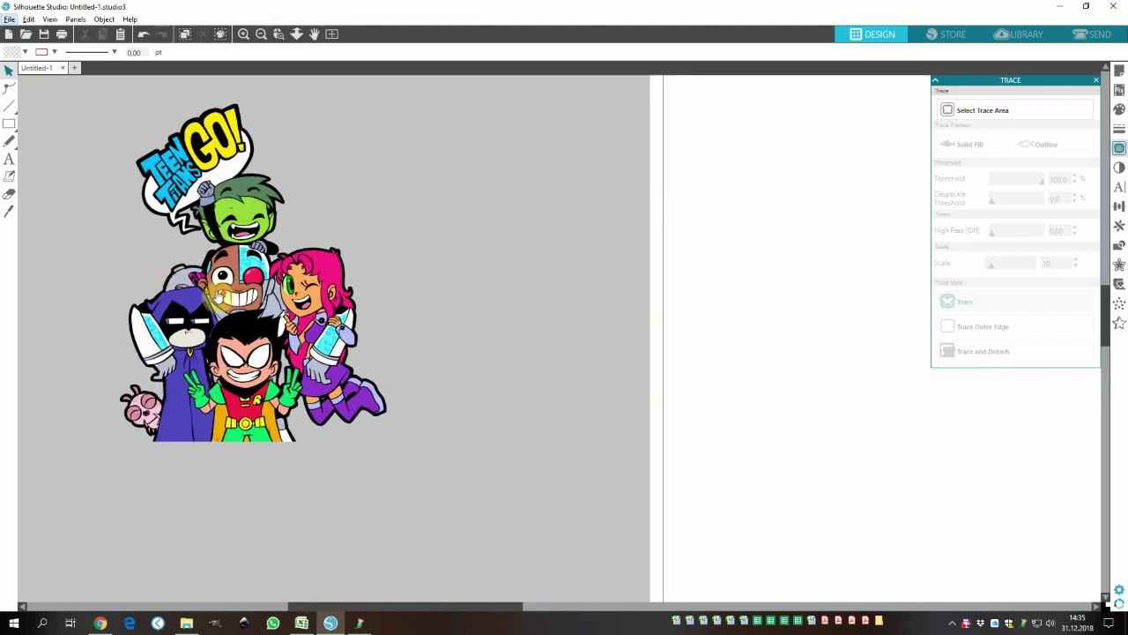
click(1122, 151)
click(1122, 151)
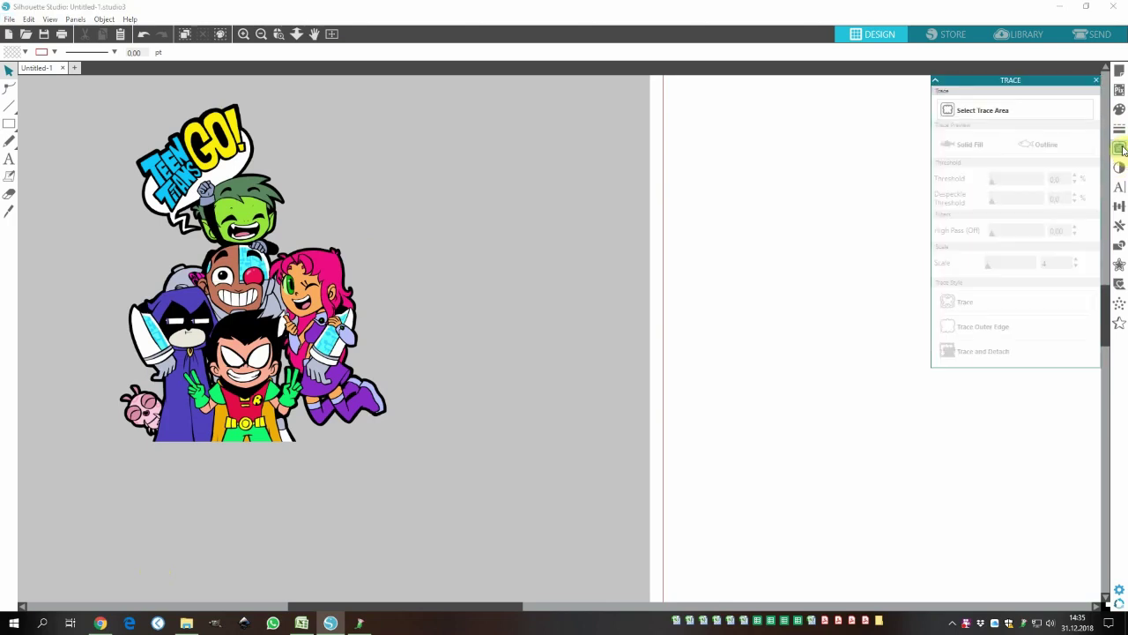
click(988, 114)
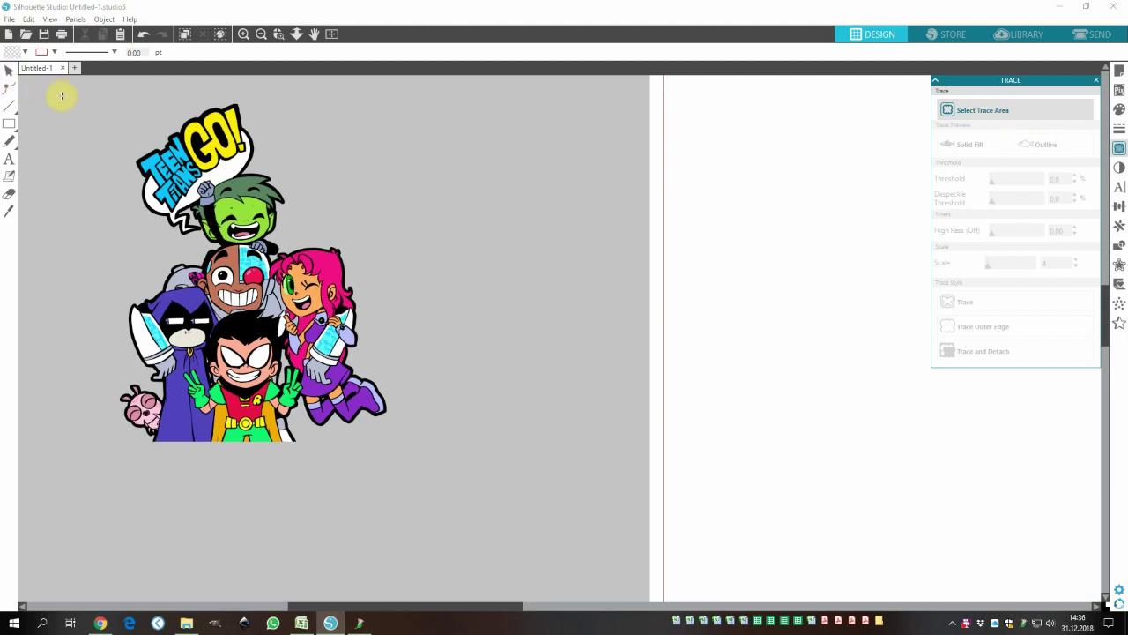
mouse_move(72, 89)
mouse_down()
mouse_move(290, 227)
mouse_move(426, 403)
mouse_move(441, 461)
mouse_up()
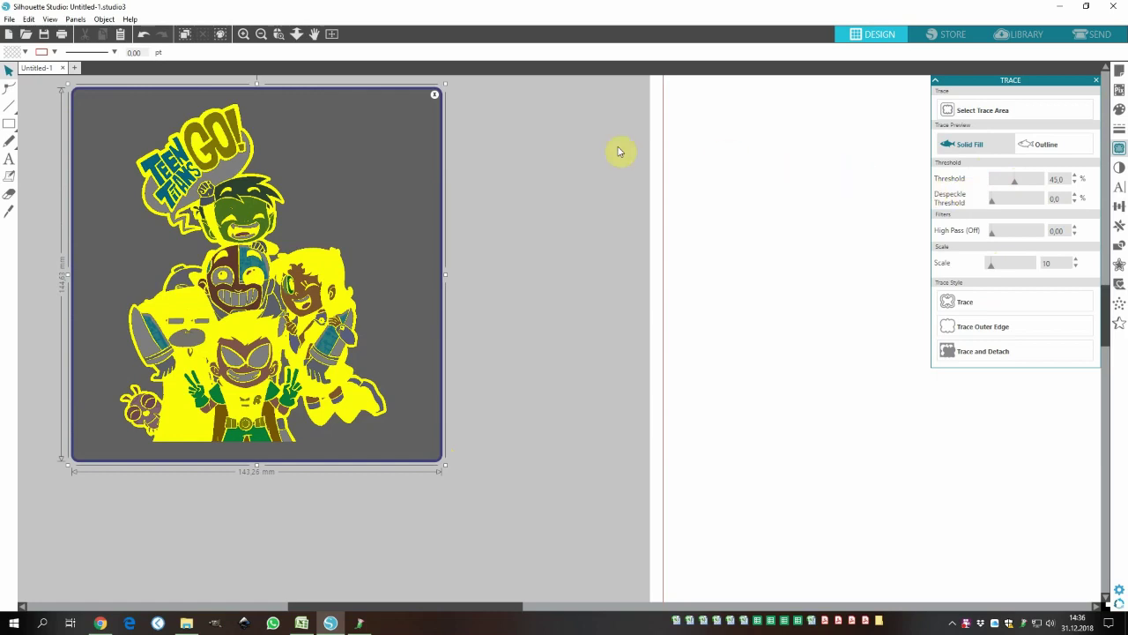
click(231, 438)
click(435, 97)
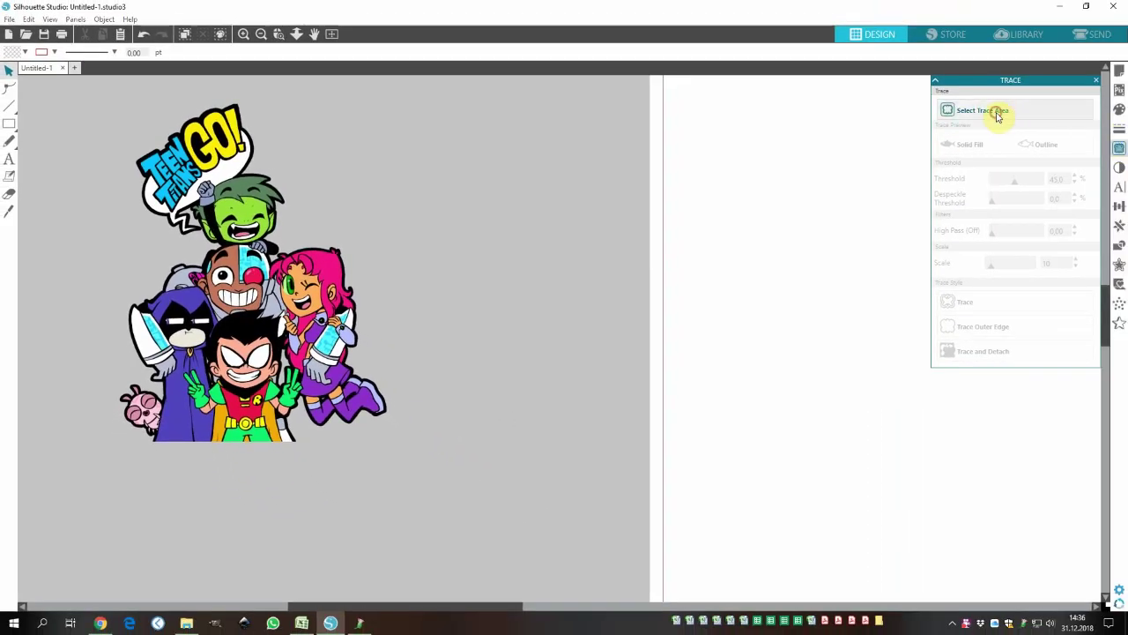
Trace the Teen Titans image within an area about 142 × 153 mm, using a threshold of 100%.
click(997, 111)
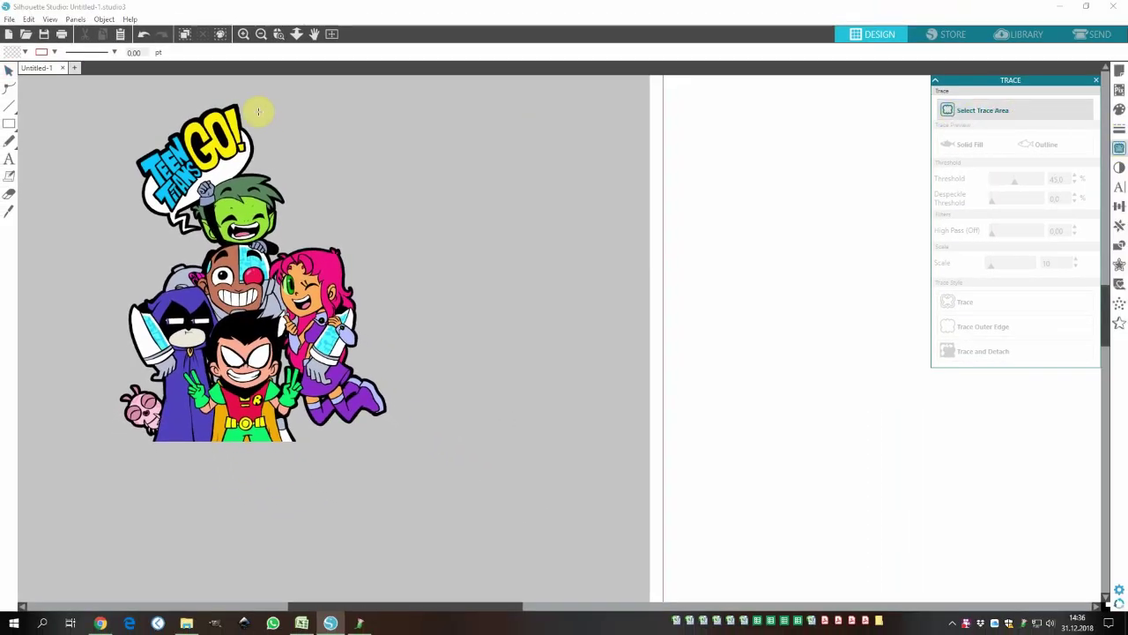
mouse_move(75, 93)
mouse_down()
mouse_move(388, 307)
mouse_move(442, 486)
mouse_up()
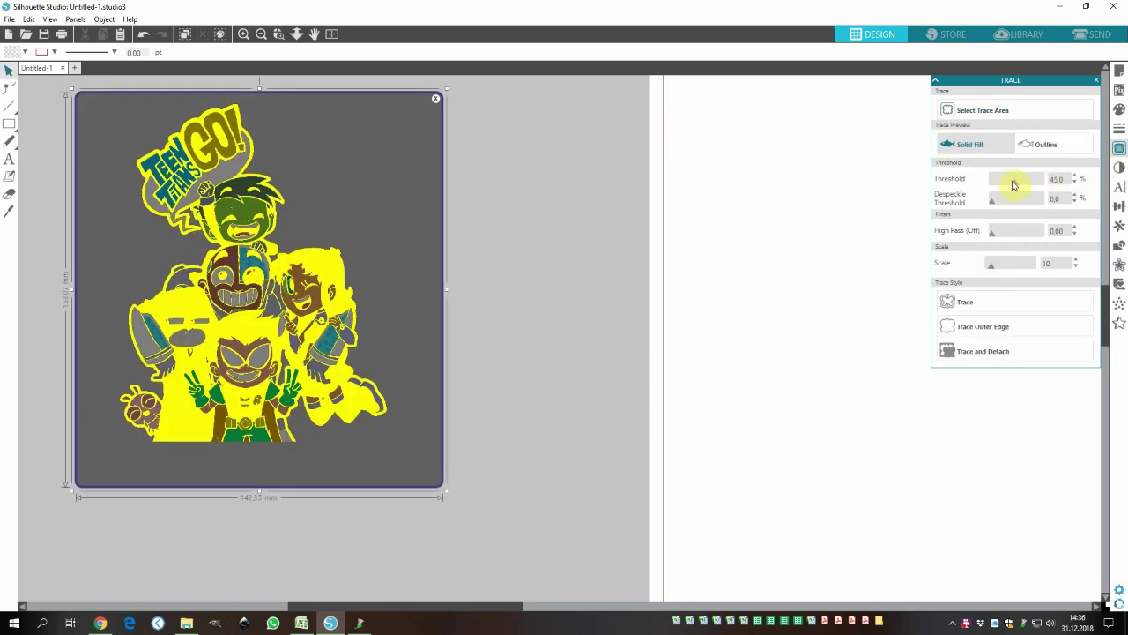
drag(1012, 183, 1035, 184)
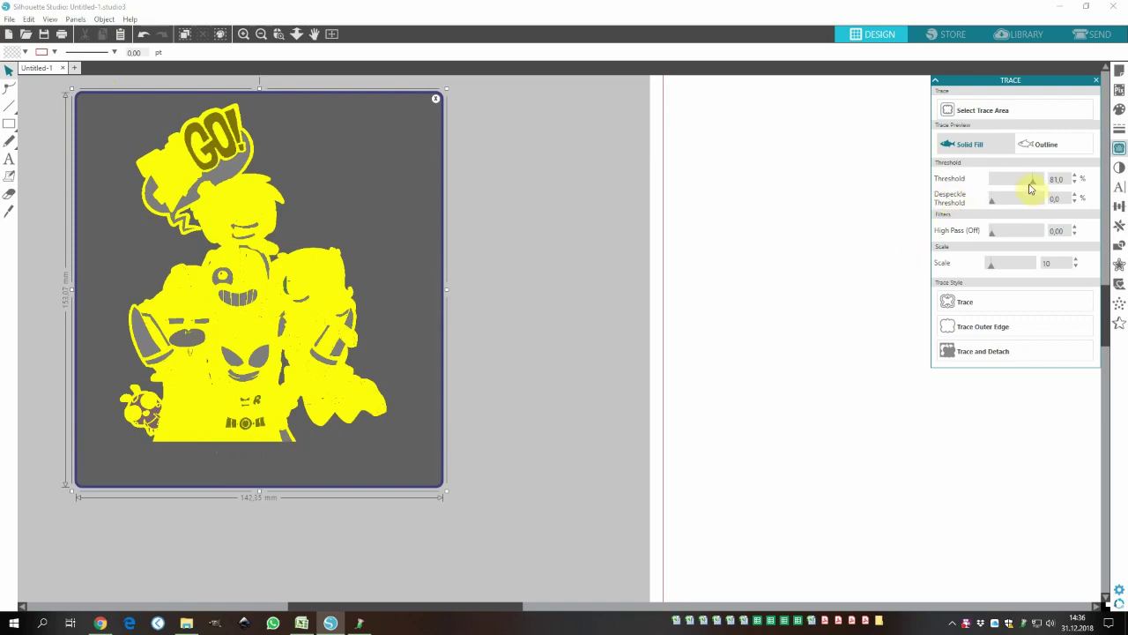
scroll(1055, 183, up, 2)
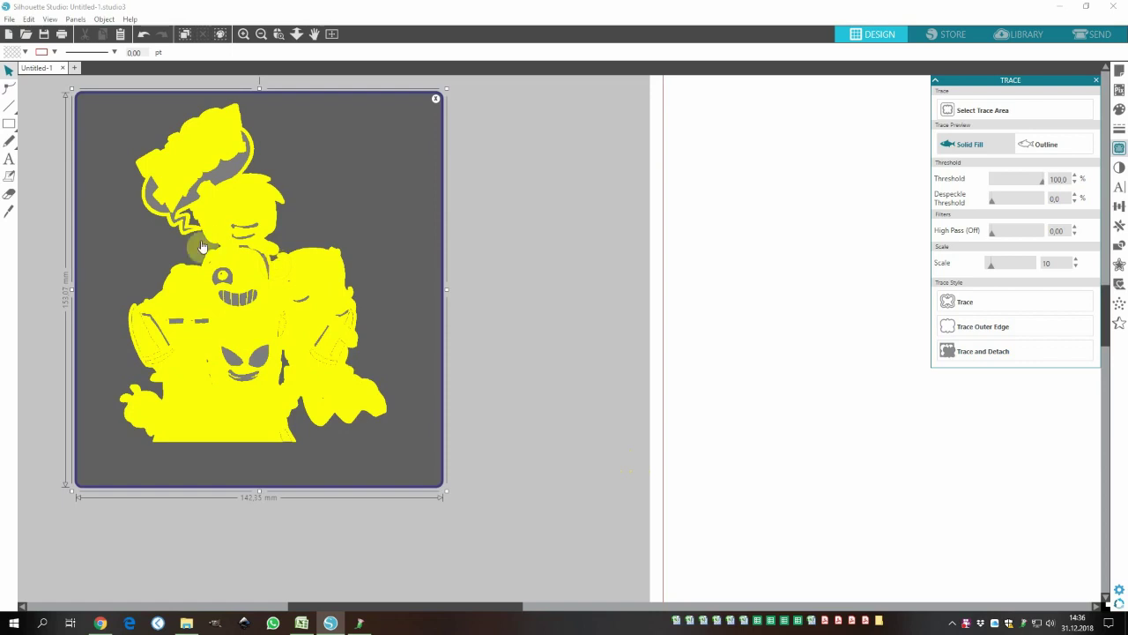
click(964, 302)
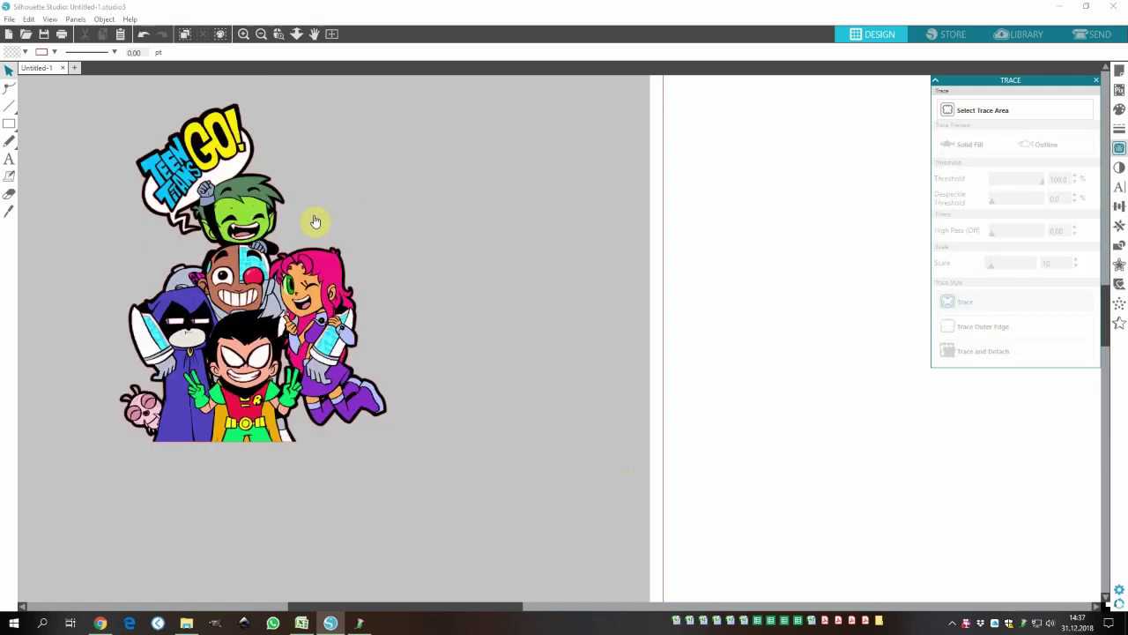
Move the image off its traced lines toward the page and release the trace's compound path.
mouse_move(311, 225)
mouse_down()
mouse_move(603, 227)
mouse_move(643, 216)
mouse_up()
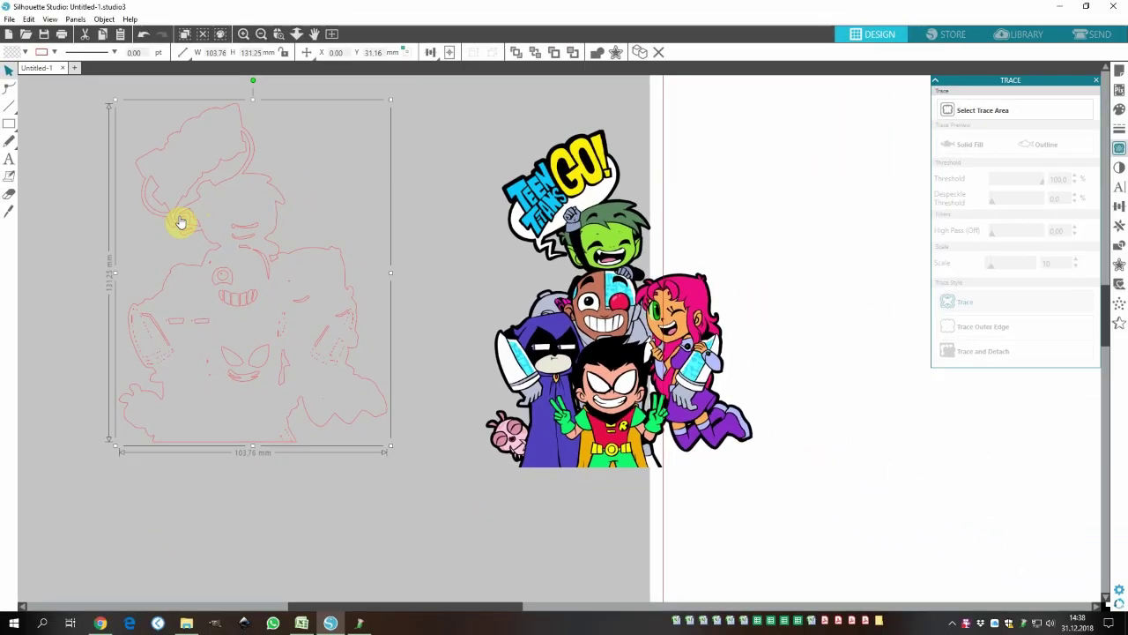
right_click(237, 306)
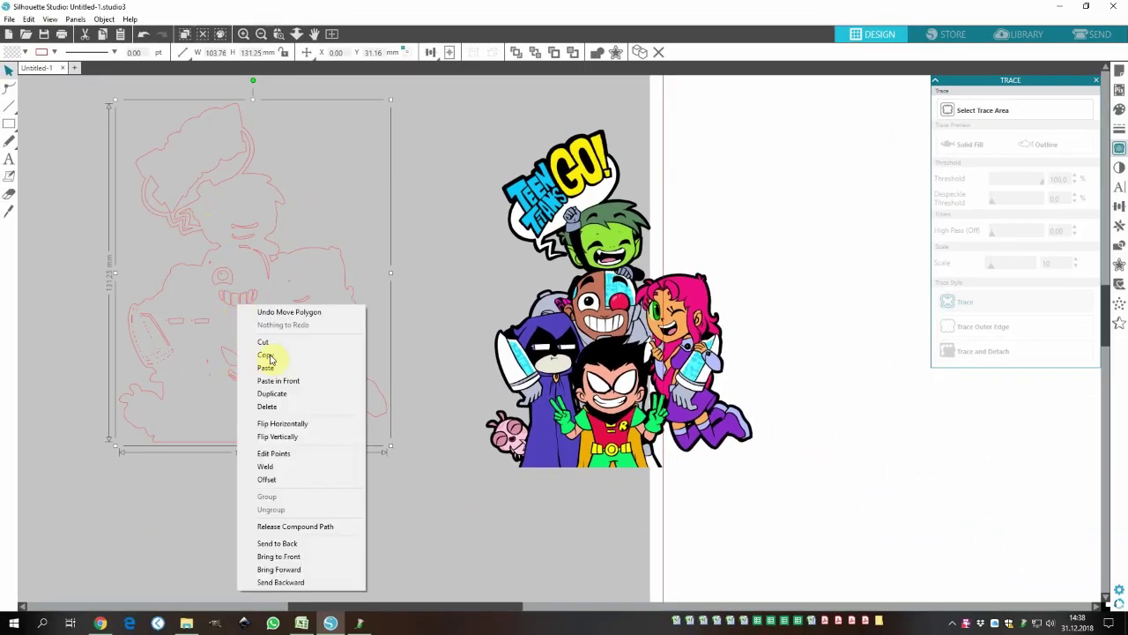
click(269, 527)
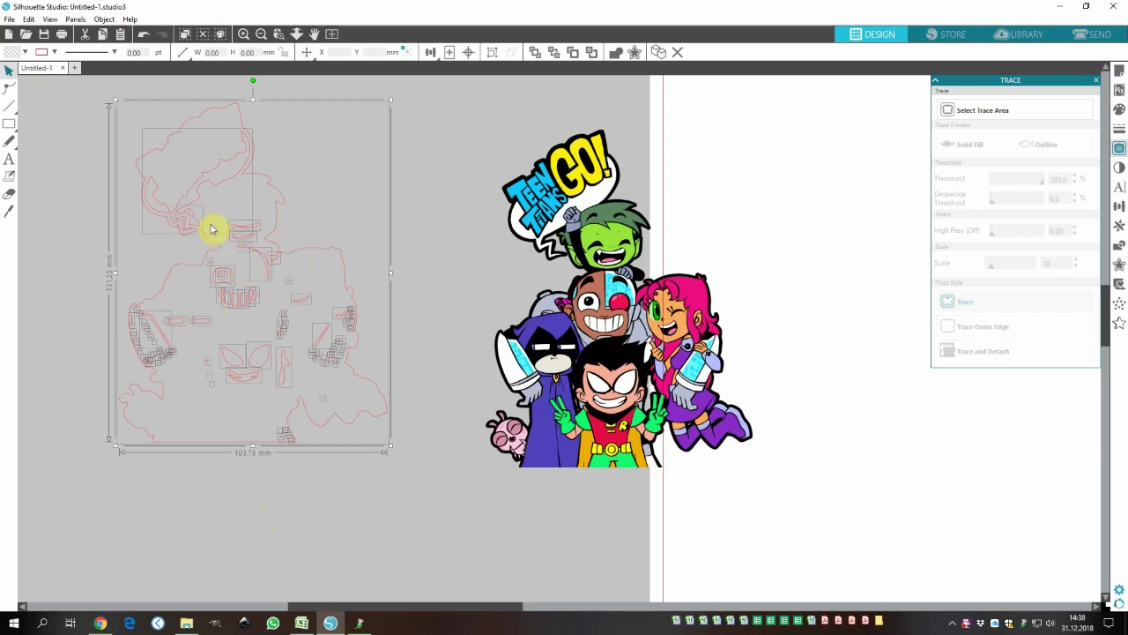
click(257, 496)
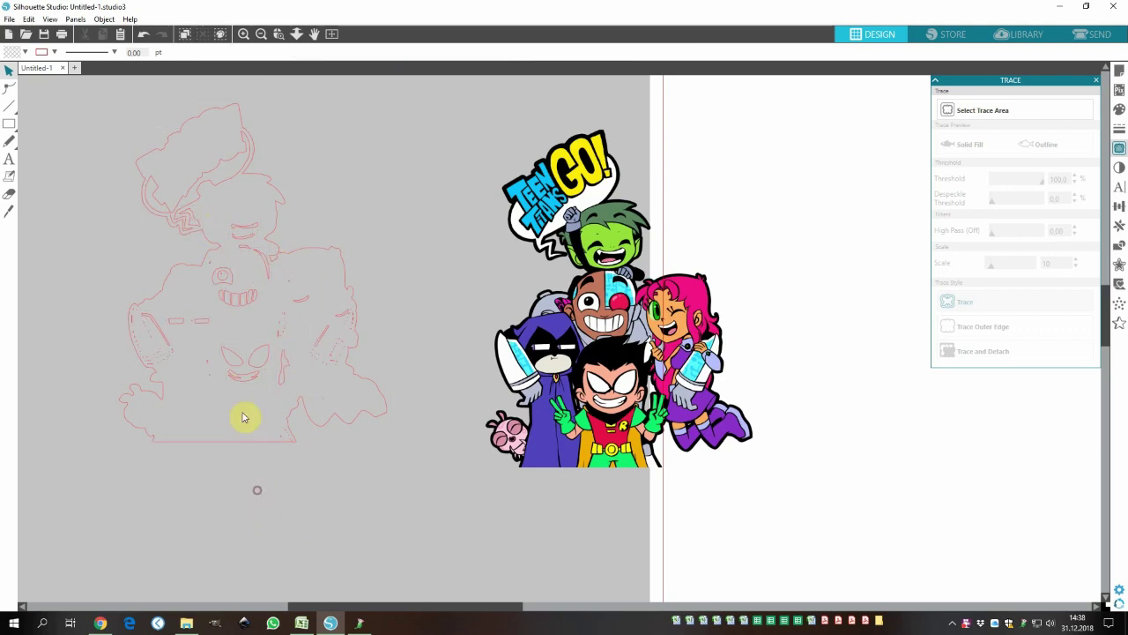
Group the outer contour with the gap contours beside the speech bubble's tail and between the lower figures.
click(198, 223)
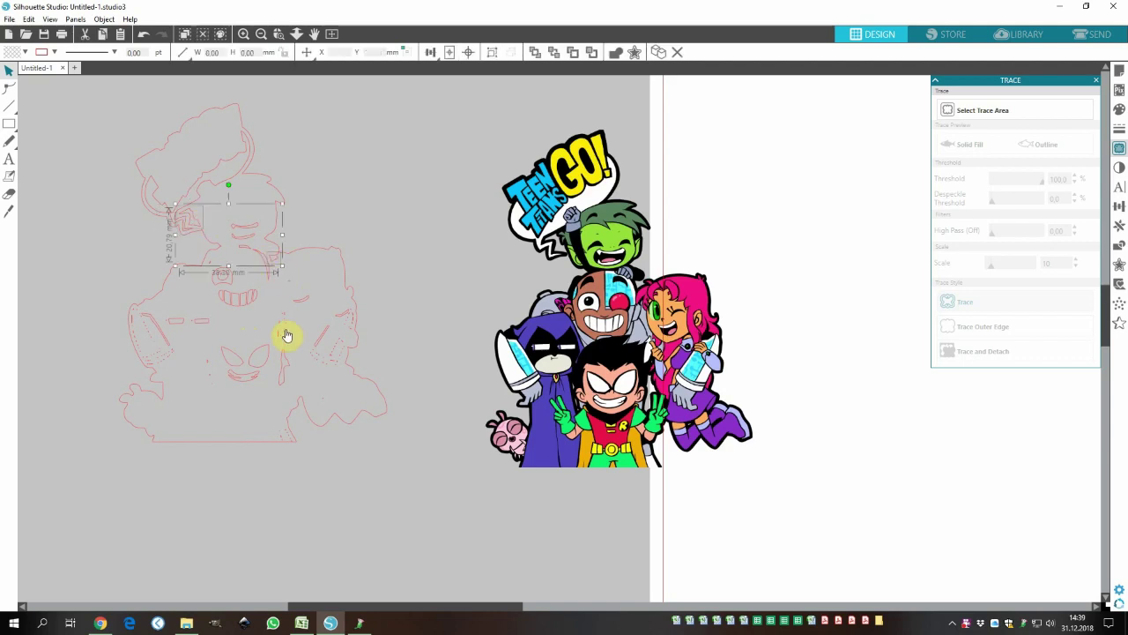
shift+click(286, 362)
shift+click(330, 252)
key(ctrl+g)
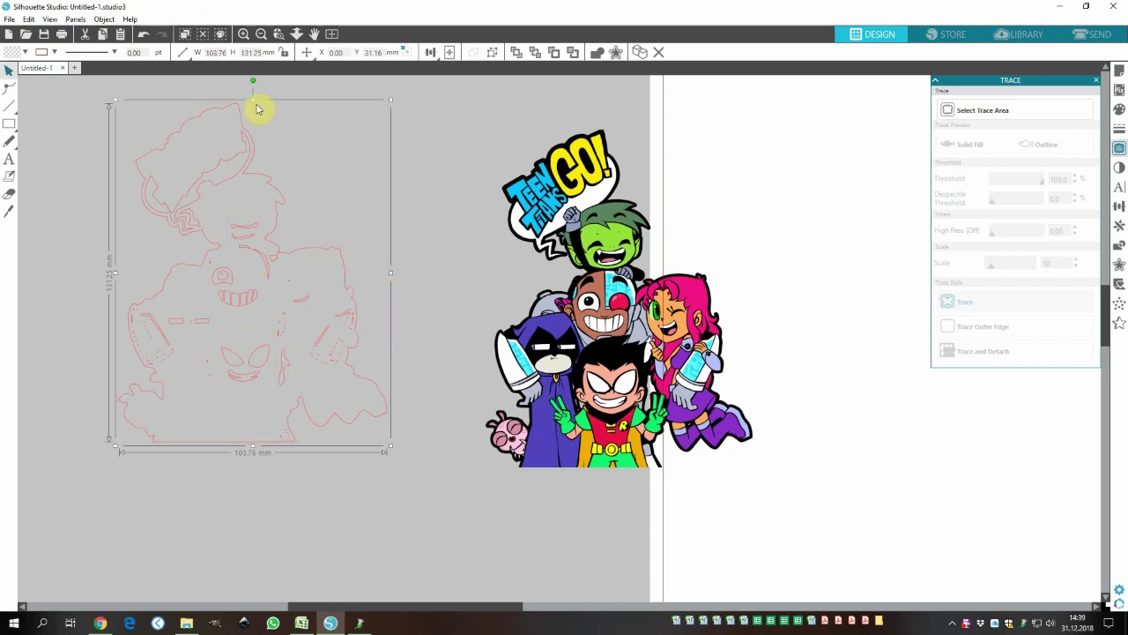
click(420, 116)
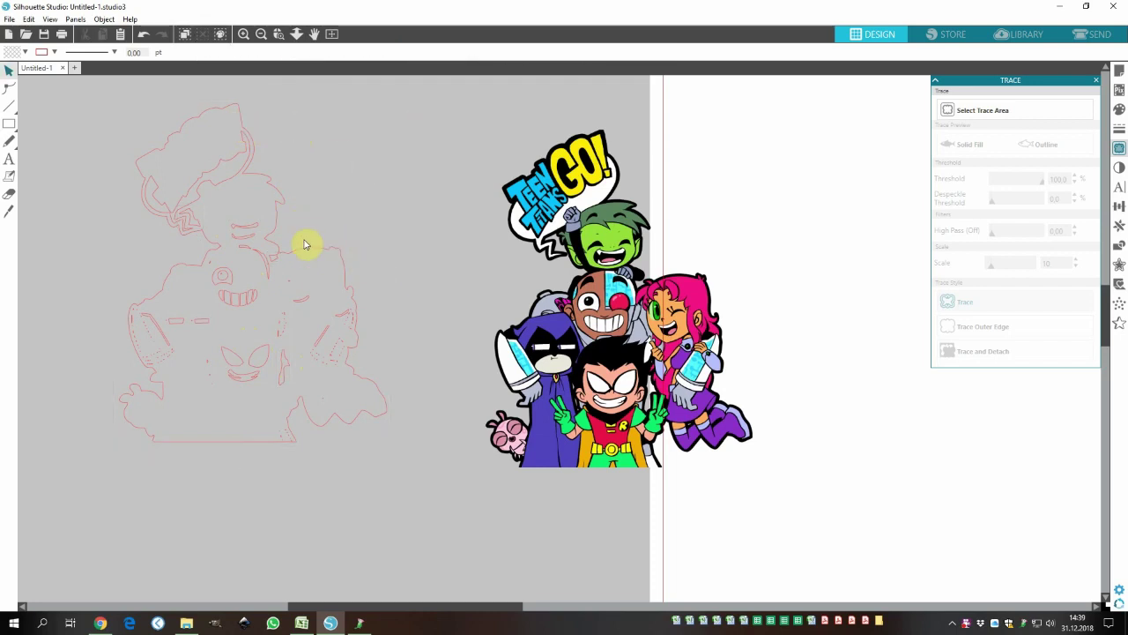
Move the grouped outer outline over to the page edge and delete the leftover inner trace lines.
mouse_move(305, 252)
mouse_down()
mouse_move(514, 250)
mouse_move(467, 191)
mouse_move(347, 238)
mouse_move(743, 264)
mouse_move(728, 277)
mouse_up()
click(728, 277)
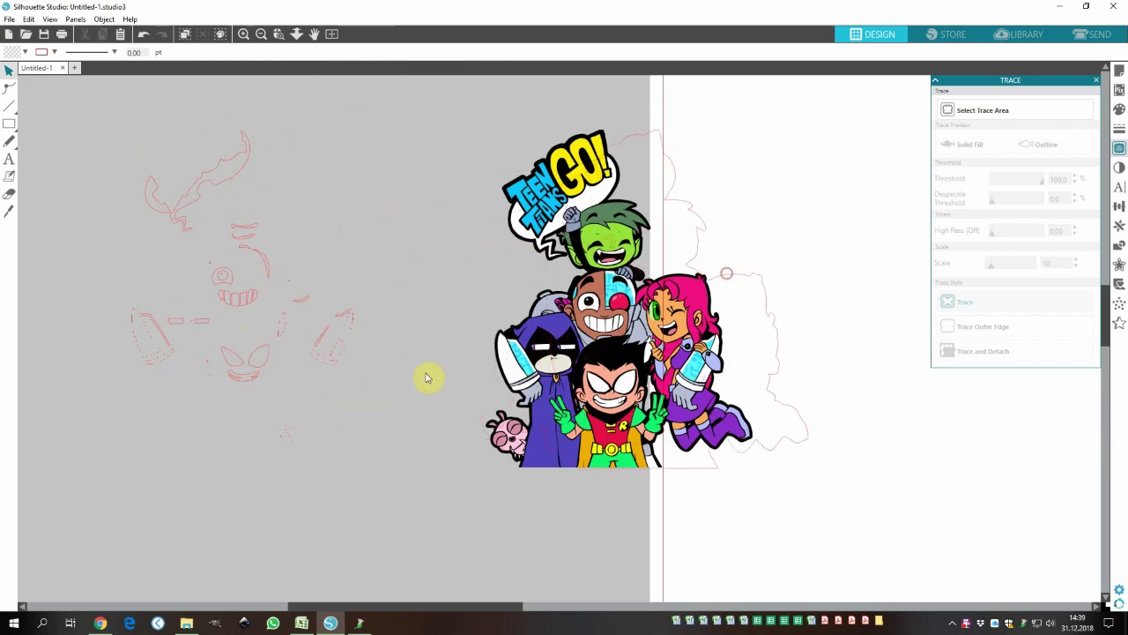
mouse_move(437, 513)
mouse_down()
mouse_move(119, 108)
mouse_move(56, 68)
mouse_move(57, 115)
mouse_up()
key(Delete)
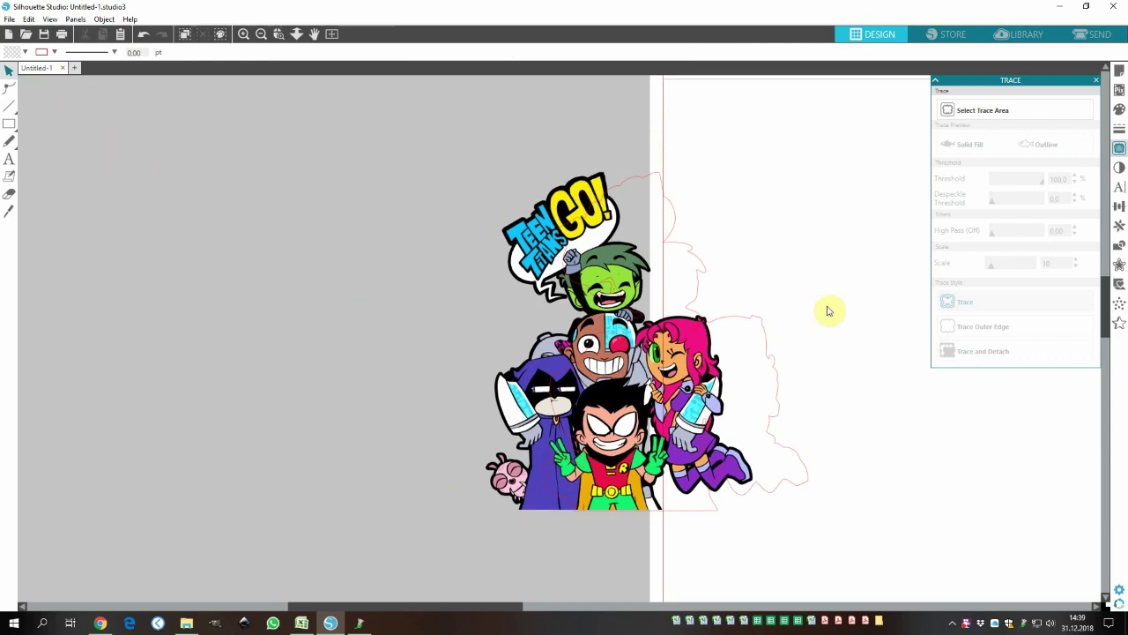
Move the outline and the image back beside the page, aligning the image inside the outline.
mouse_move(748, 326)
mouse_down()
mouse_move(378, 294)
mouse_move(343, 278)
mouse_up()
click(441, 293)
mouse_move(551, 331)
mouse_down()
mouse_move(366, 296)
mouse_move(247, 289)
mouse_move(264, 269)
mouse_move(174, 270)
mouse_up()
scroll(165, 228, up, 3)
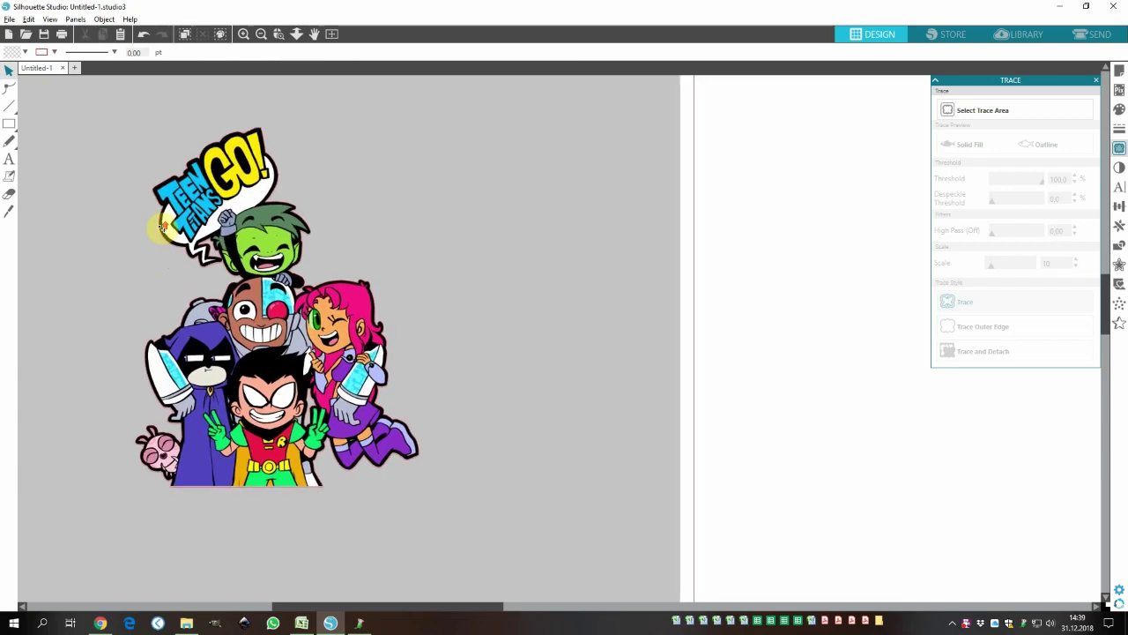
scroll(165, 227, up, 3)
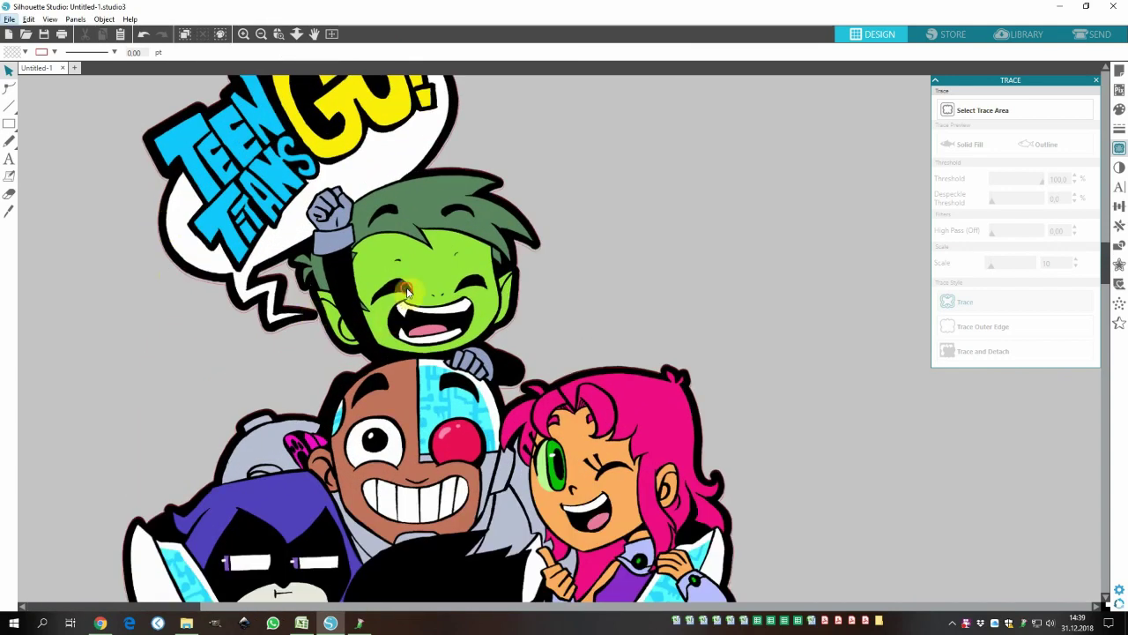
scroll(407, 303, up, 1)
drag(407, 302, 408, 296)
key(Escape)
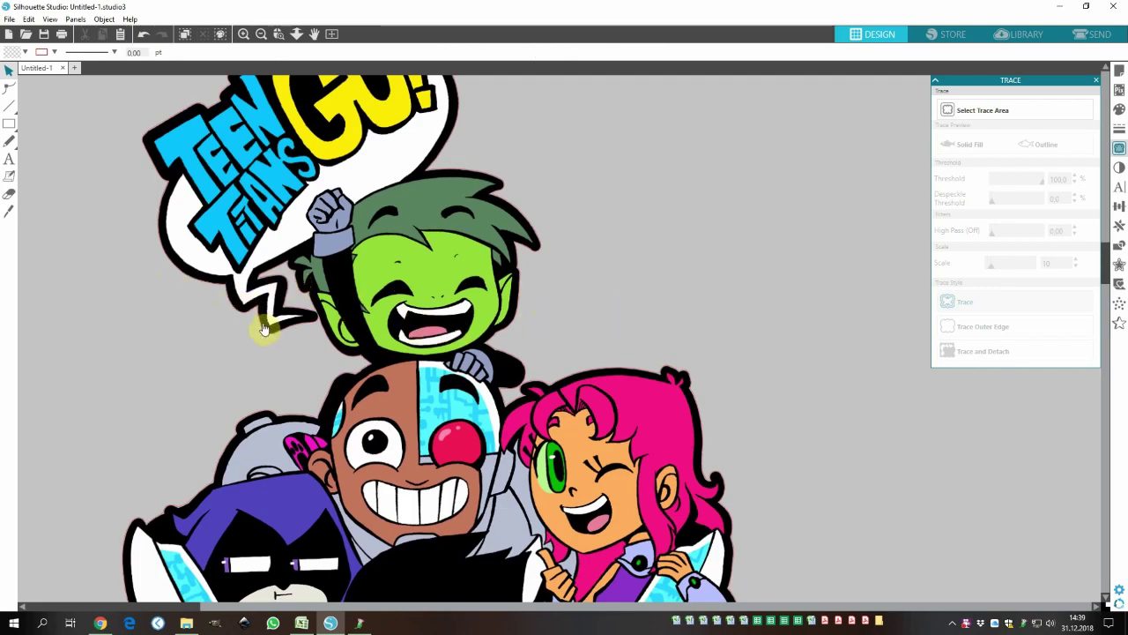
Inspect how closely the cut outline follows the speech bubble's tail and the green character's head.
scroll(264, 326, up, 5)
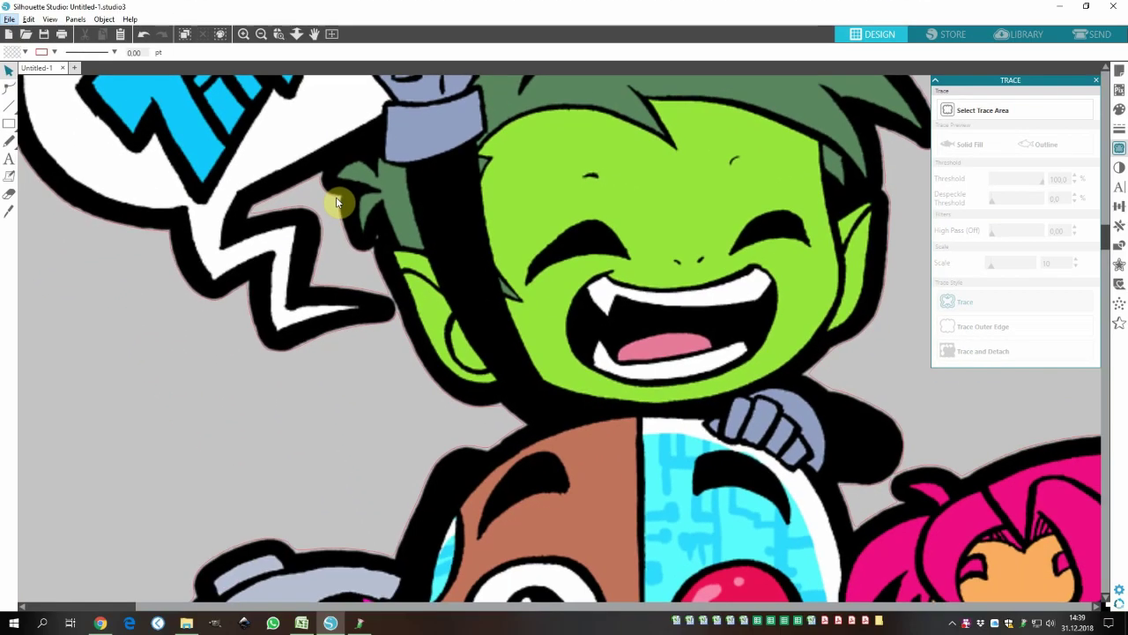
scroll(482, 265, down, 5)
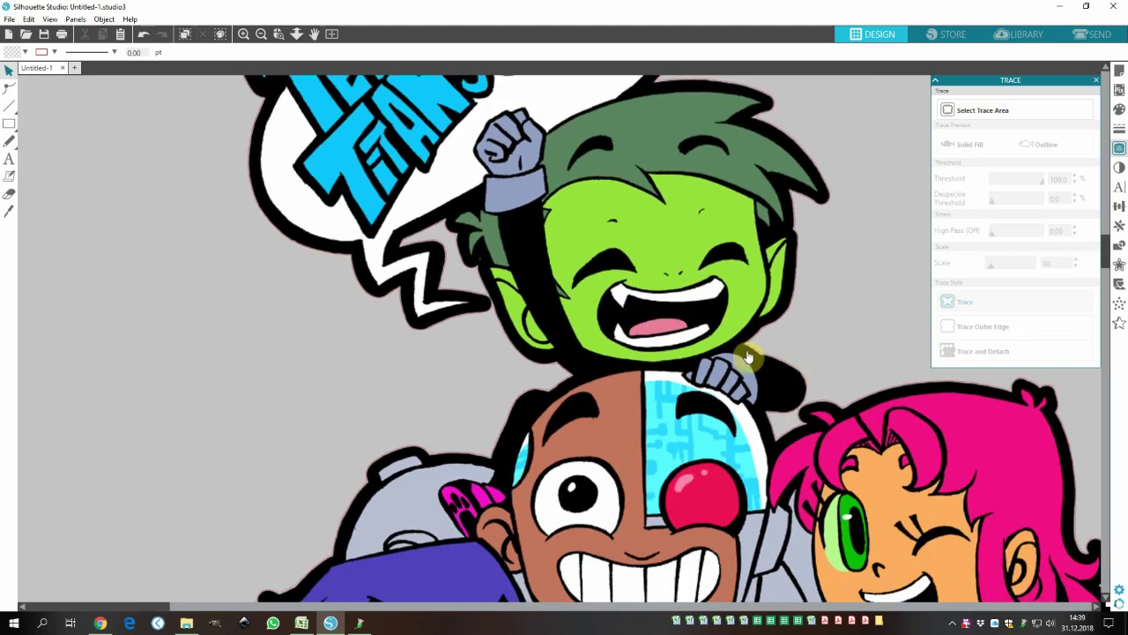
scroll(695, 299, up, 1)
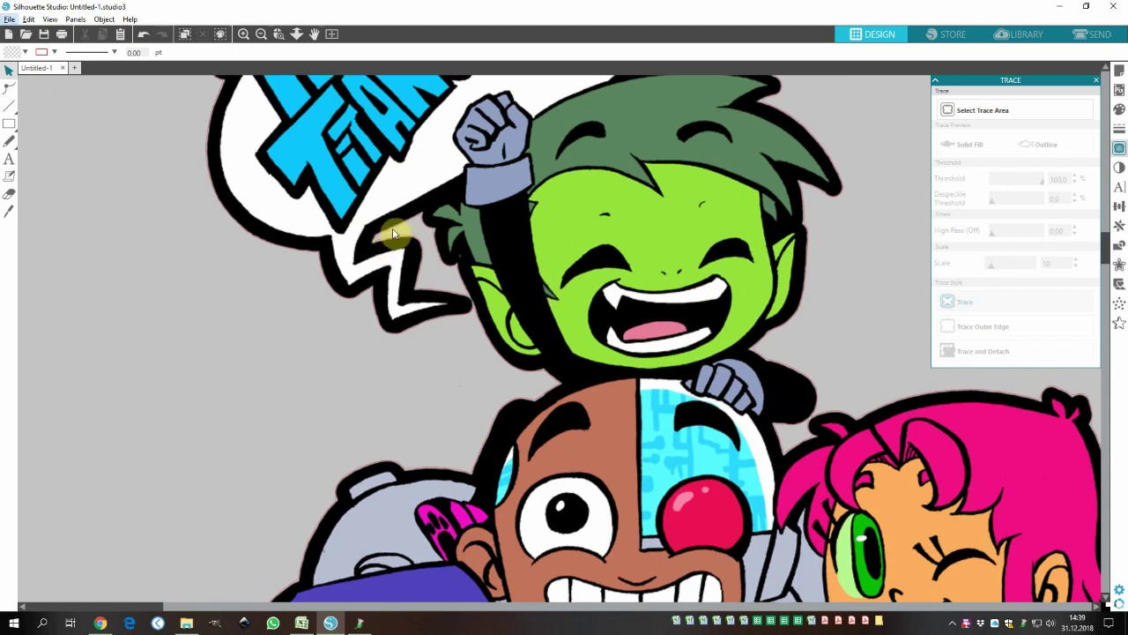
click(435, 288)
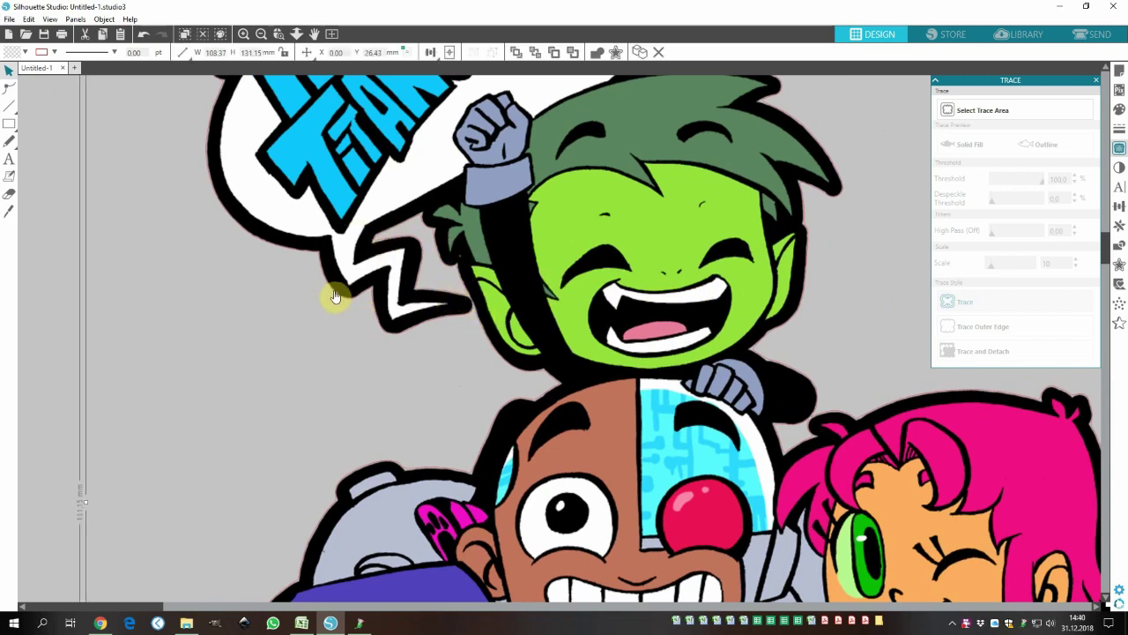
click(292, 297)
Ungroup the cut outline around the image into separate contours.
scroll(347, 259, up, 2)
key(alt)
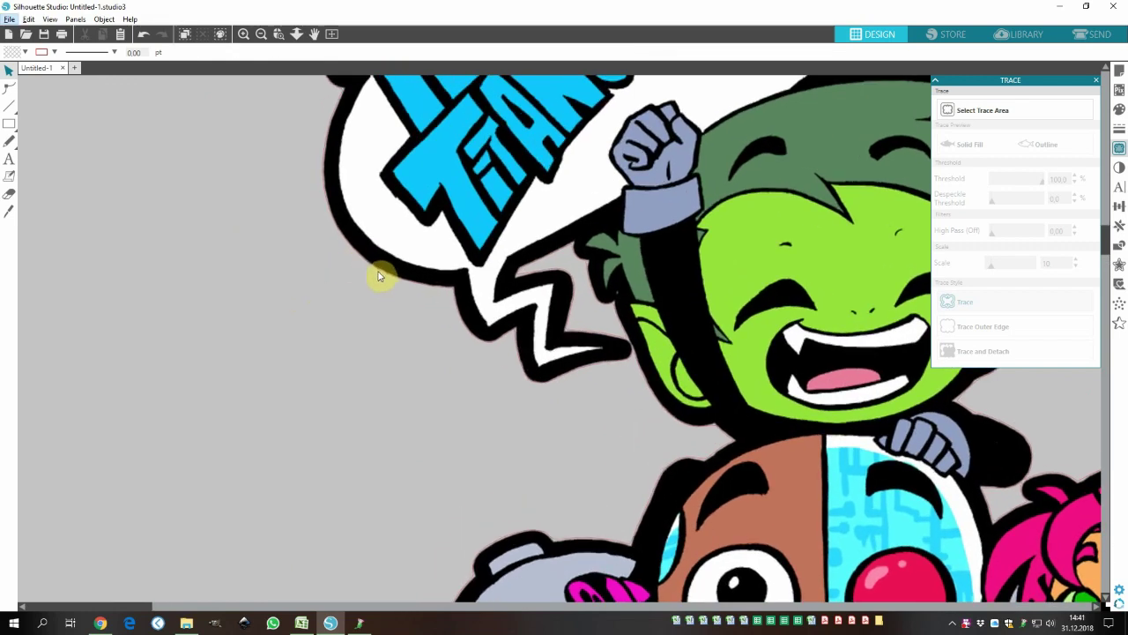
click(378, 276)
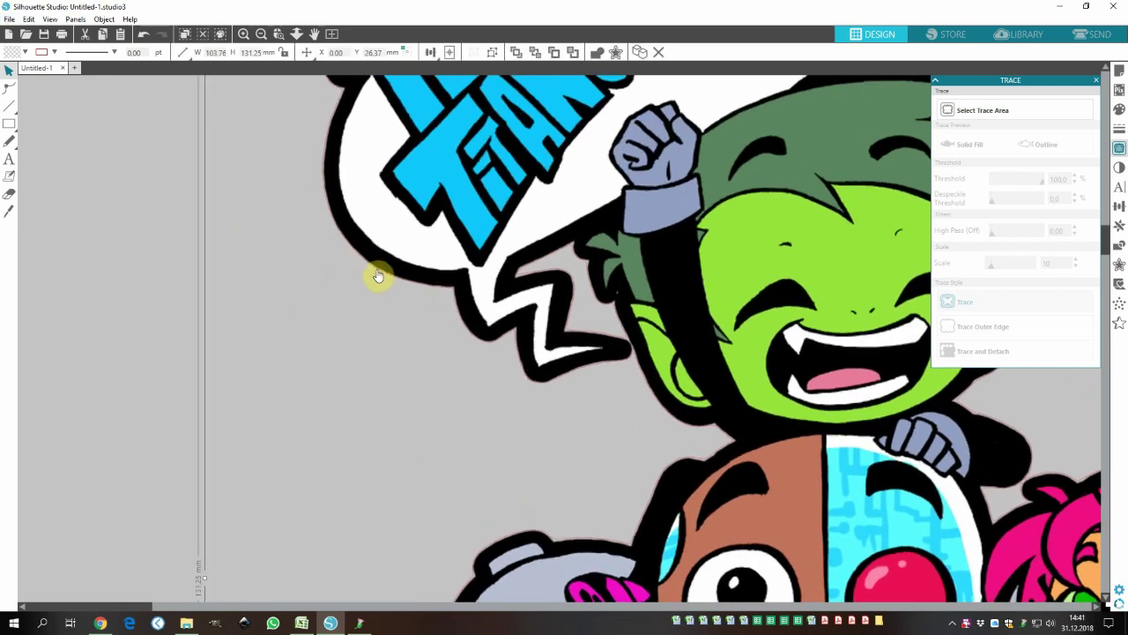
right_click(378, 276)
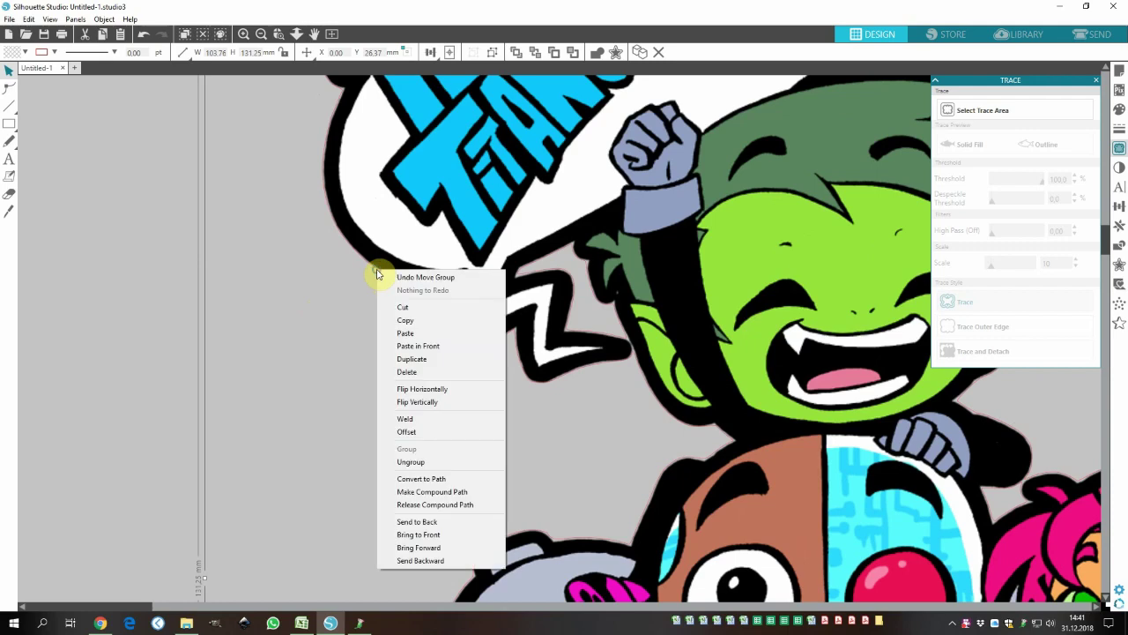
click(410, 462)
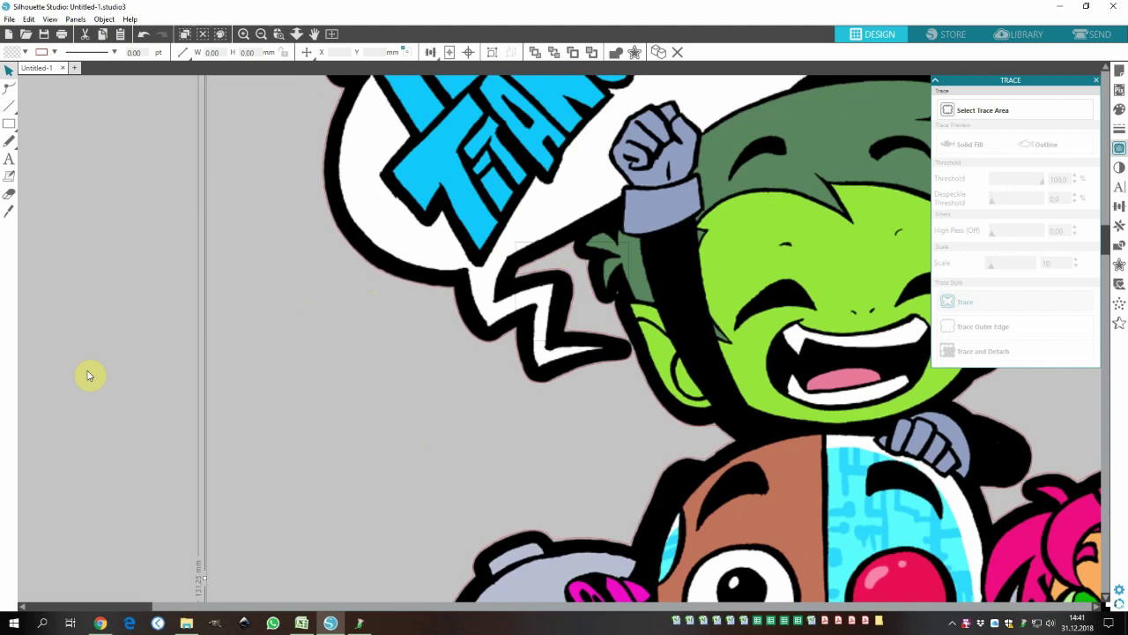
click(524, 277)
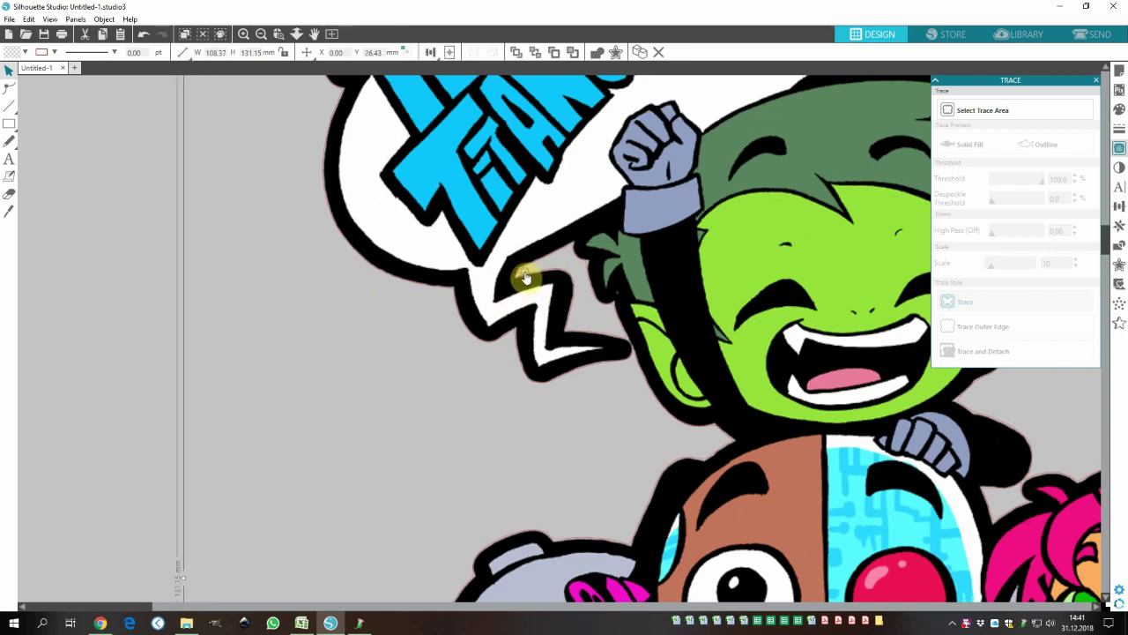
Offset the gap contour between the speech bubble's tail and the green character's head by 0.50 mm with rounded corners.
click(520, 279)
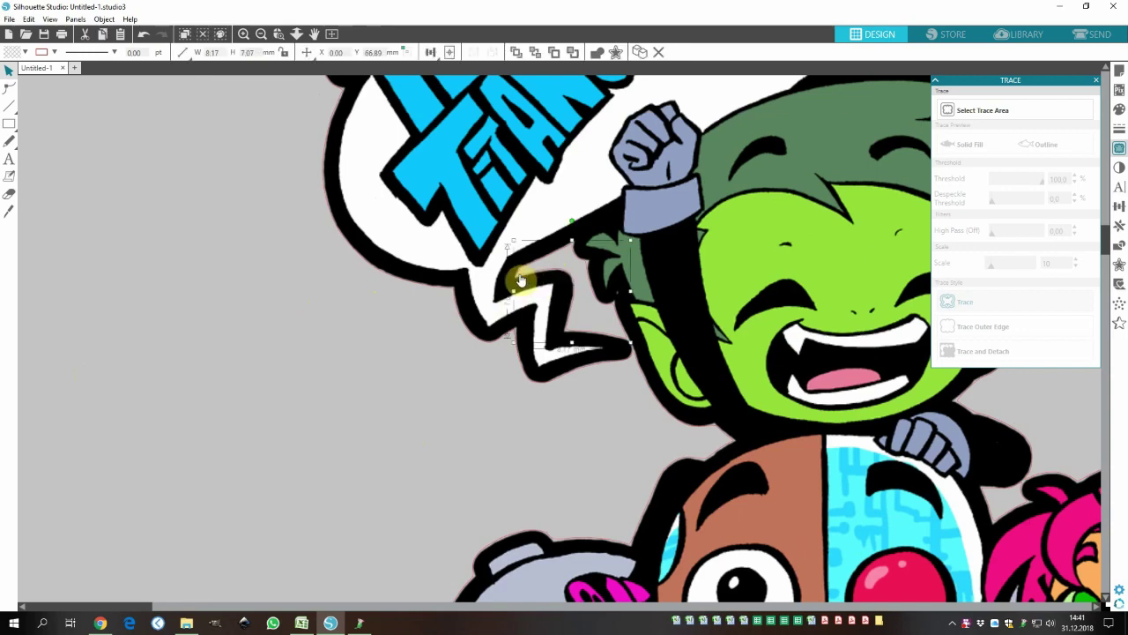
click(1117, 269)
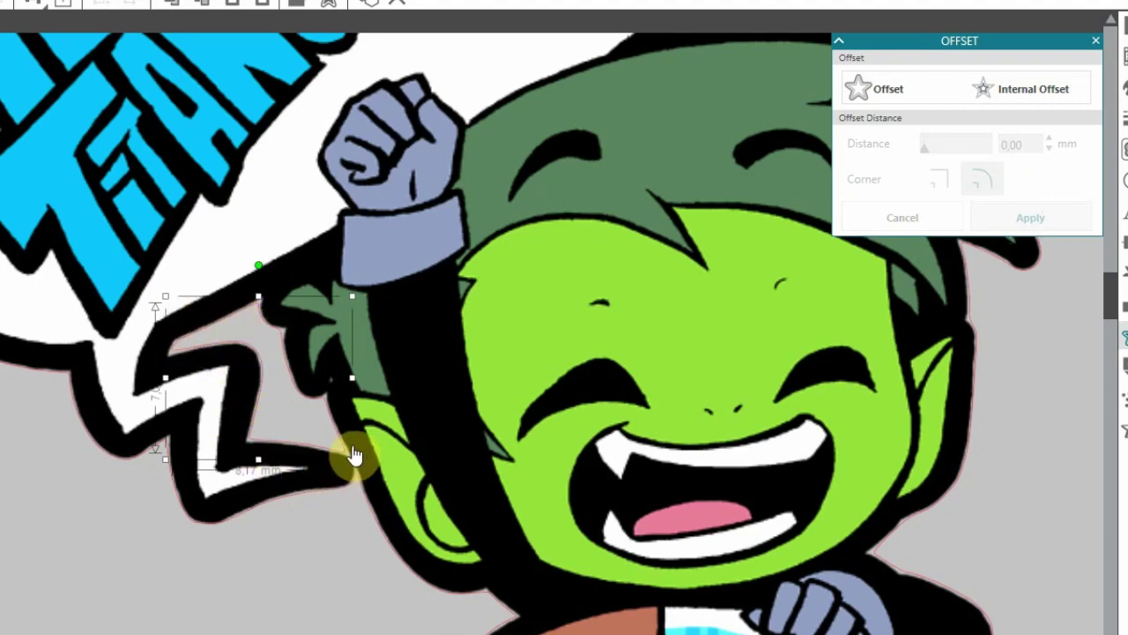
click(857, 88)
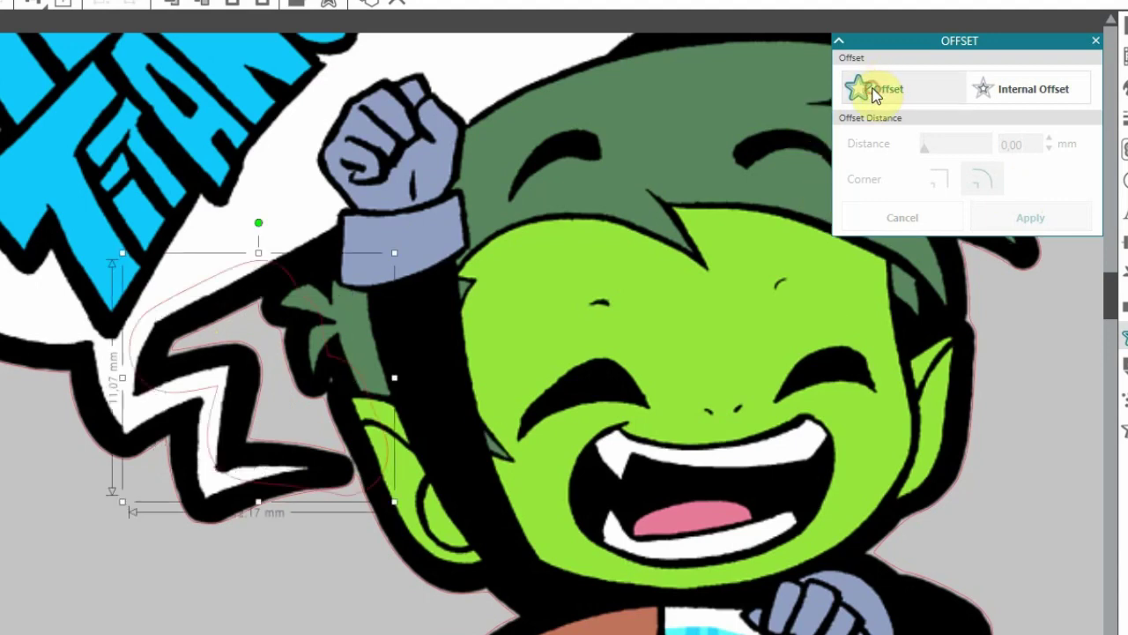
drag(1033, 141, 993, 143)
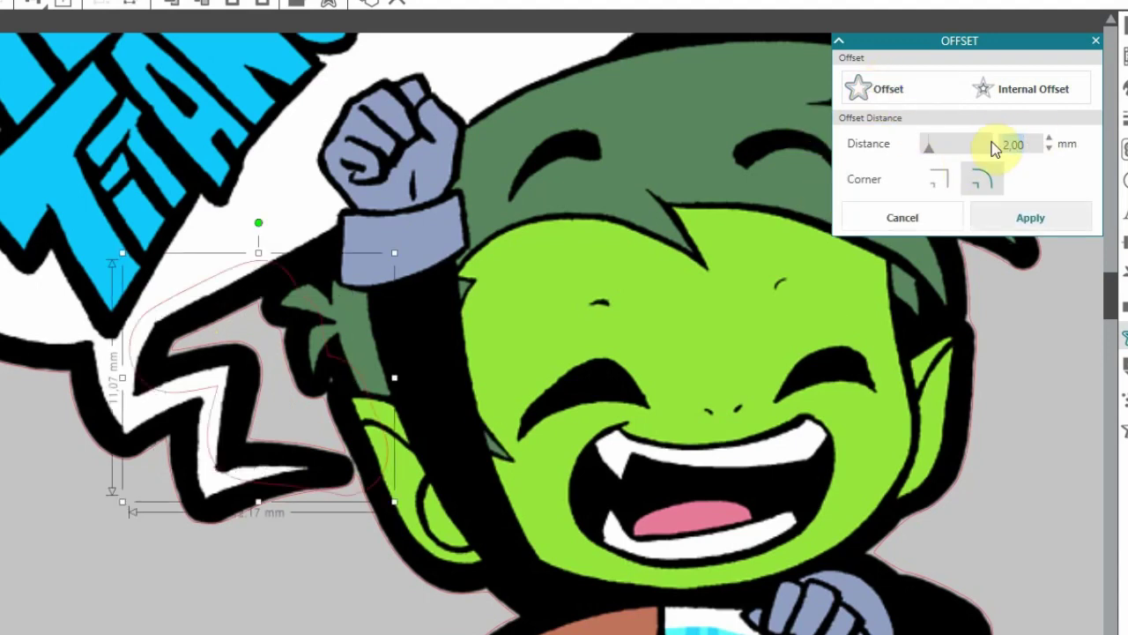
key(Return)
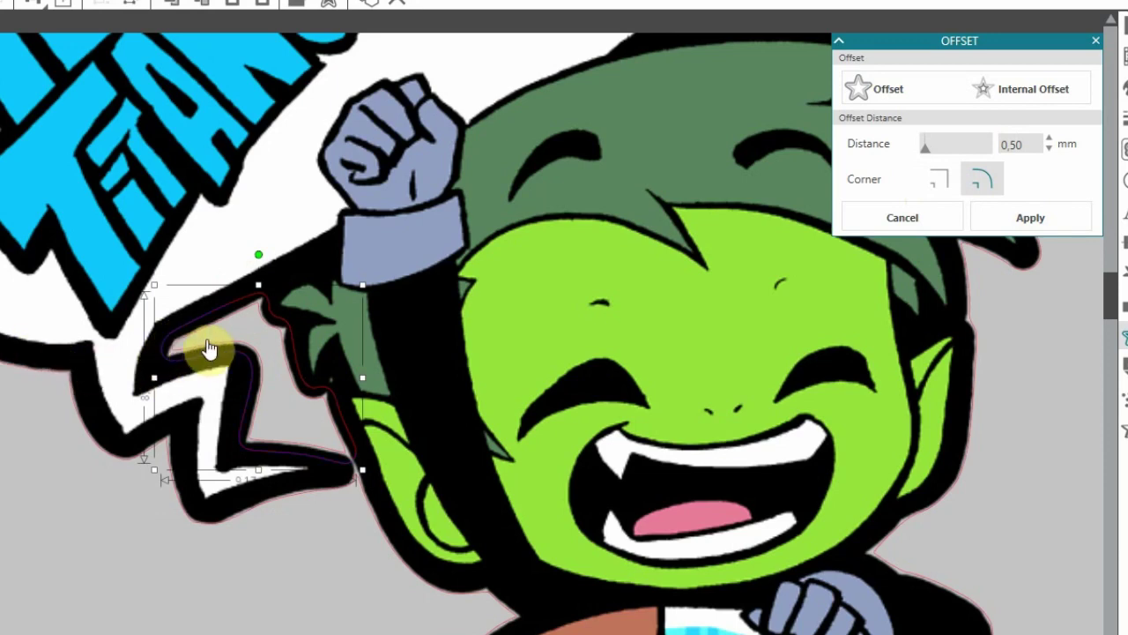
click(211, 349)
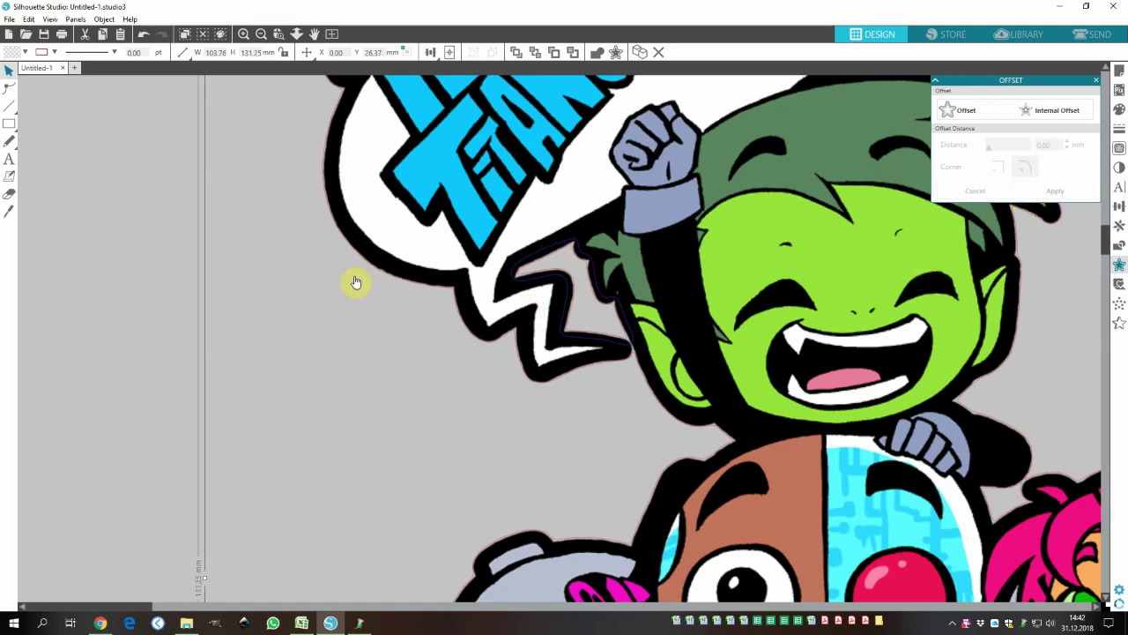
Create a 0.50 mm internal offset of the outer contour and set its line color to purple.
click(1040, 111)
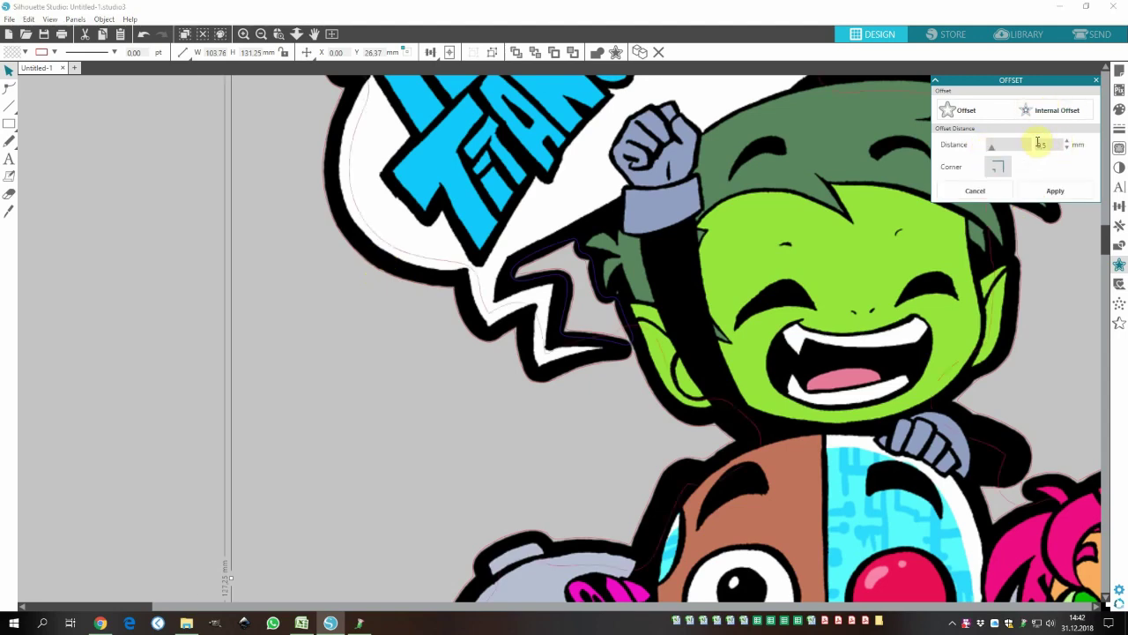
click(1008, 145)
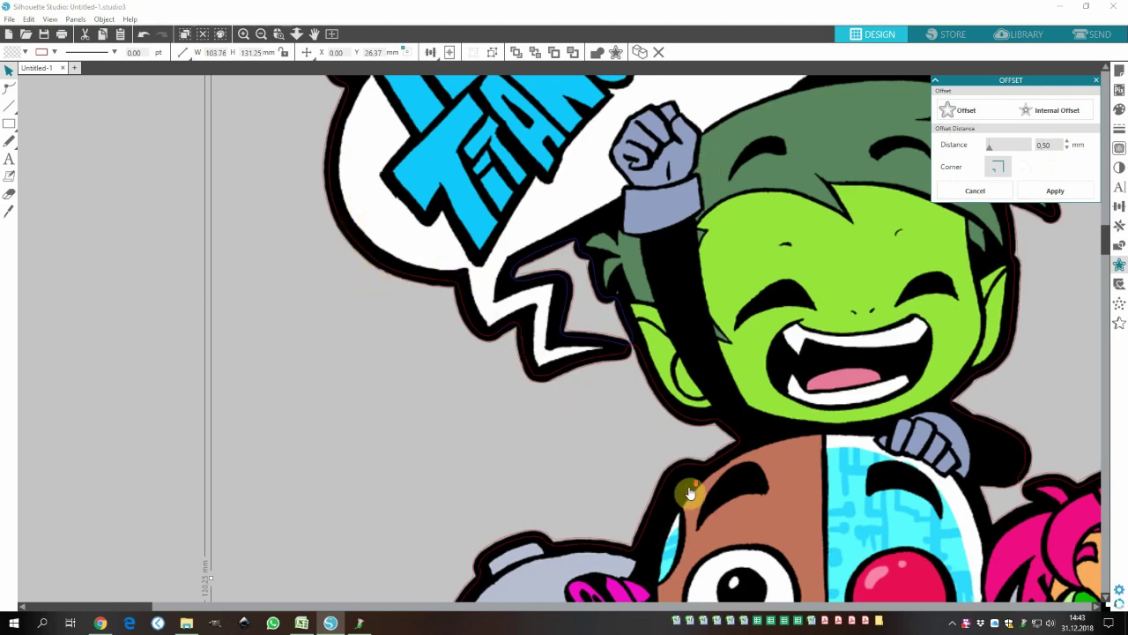
scroll(597, 507, down, 1)
scroll(524, 458, up, 1)
click(54, 52)
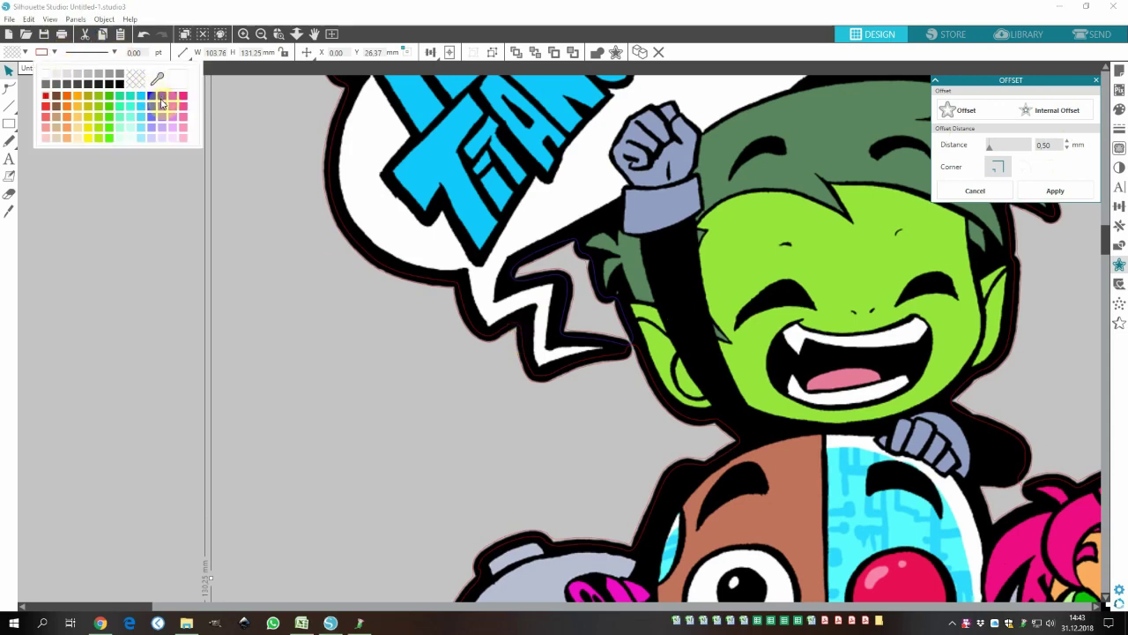
click(392, 431)
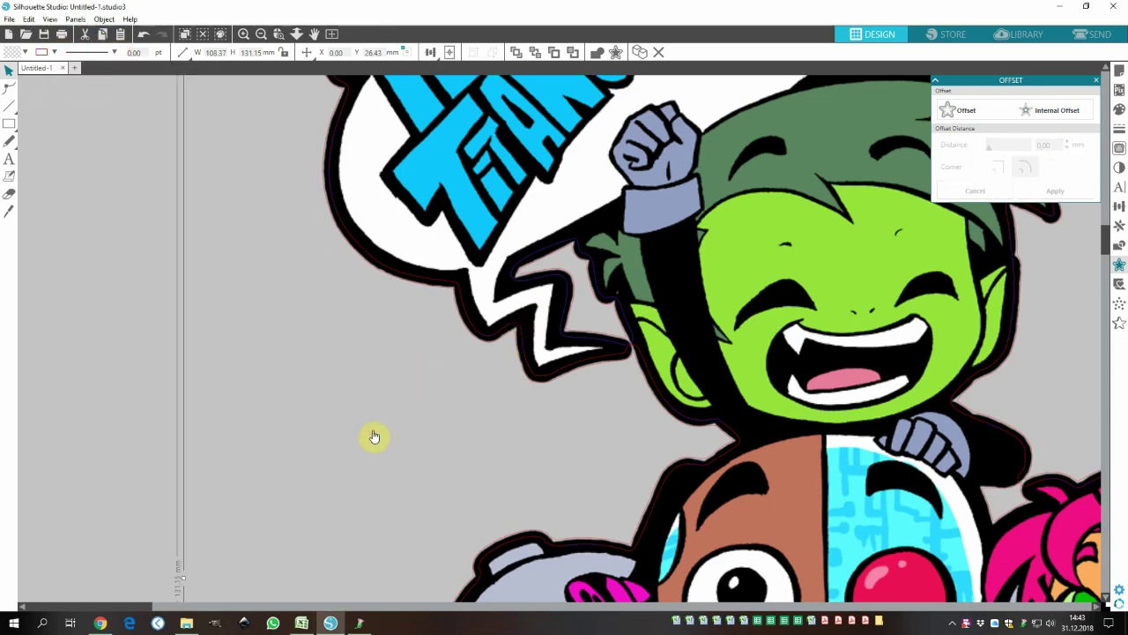
Offset the small gap contour between the half-blue head and the pink-haired girl by 0.50 mm, with a purple line.
scroll(403, 291, down, 2)
scroll(406, 293, up, 2)
scroll(424, 256, down, 3)
scroll(859, 423, down, 2)
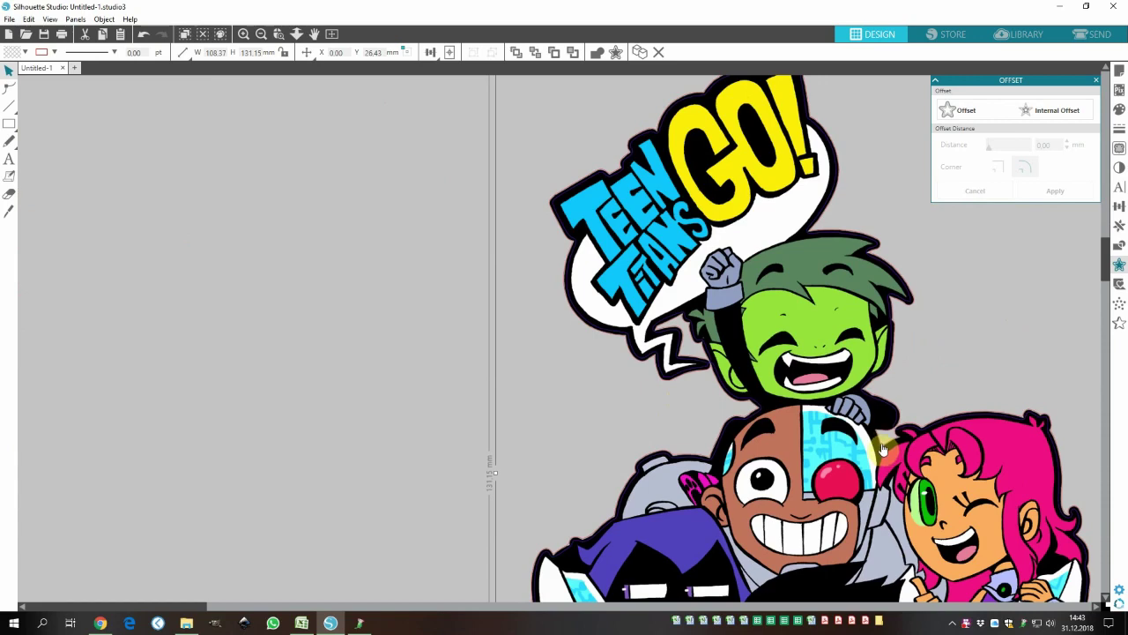
click(881, 450)
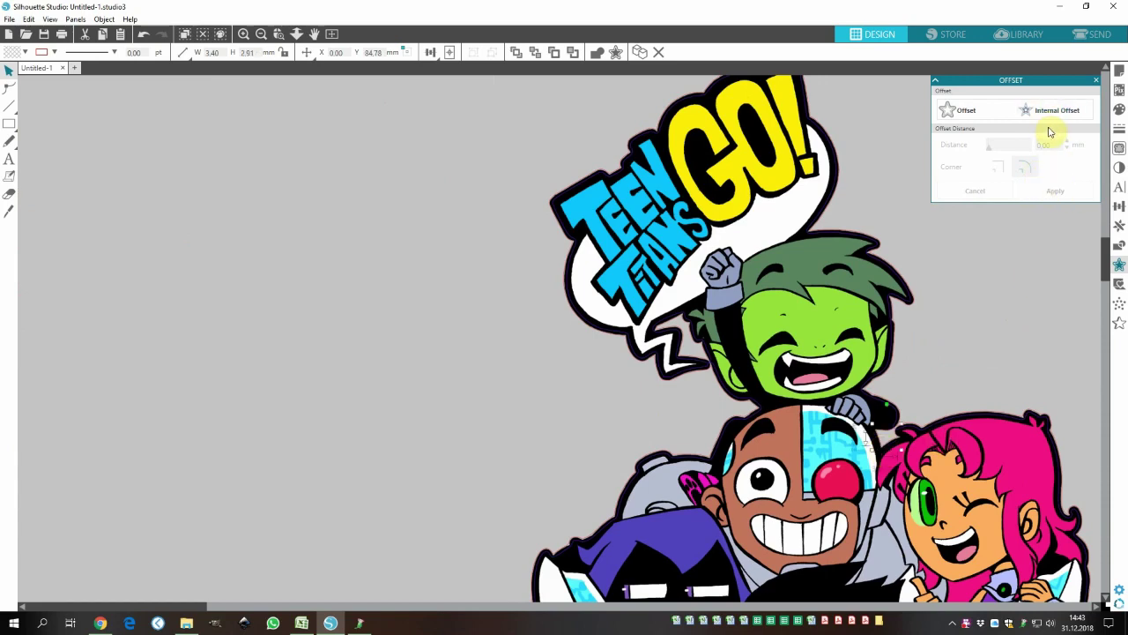
click(953, 110)
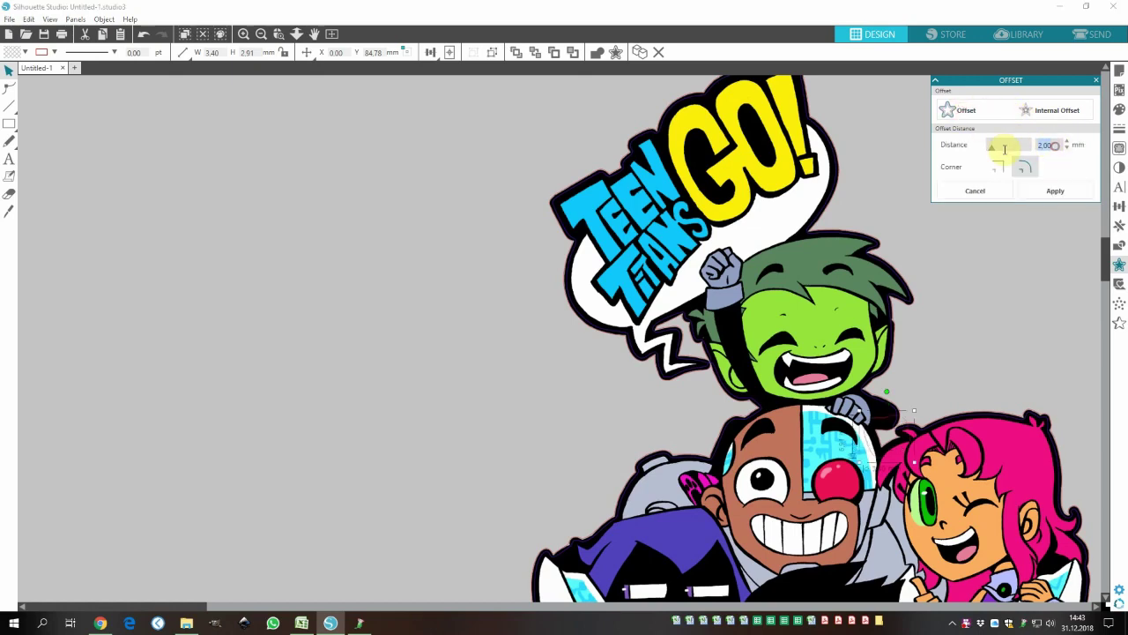
click(53, 52)
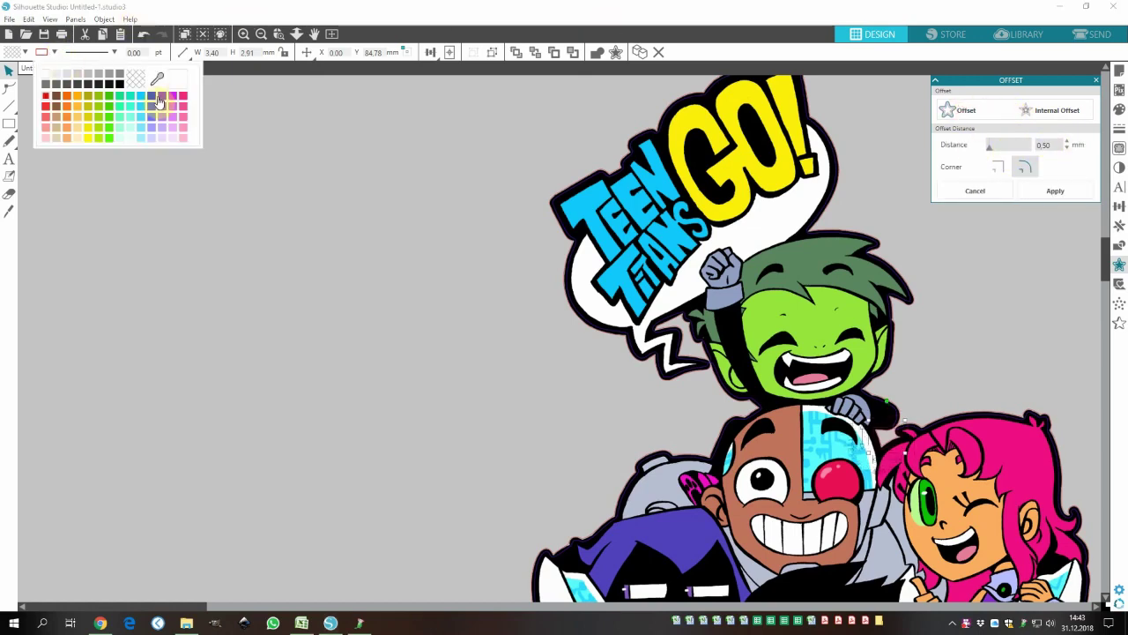
click(316, 216)
Offset the gap contour between the masked boy's ear and the pink-haired girl by 0.50 mm, with a purple line.
scroll(1109, 284, down, 8)
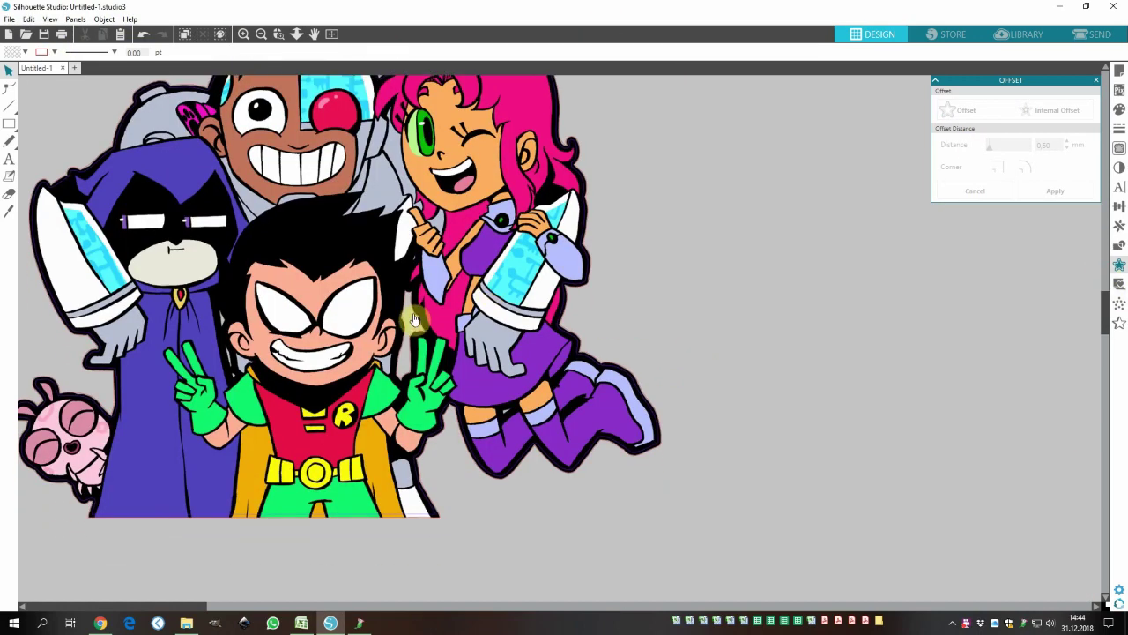
click(404, 322)
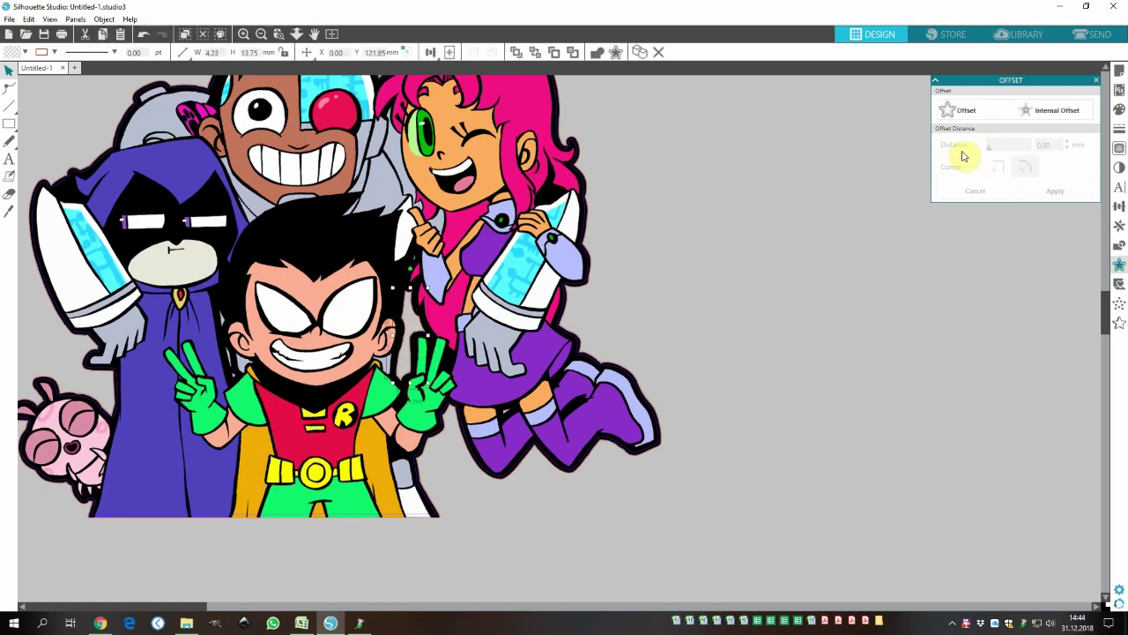
click(959, 110)
click(998, 148)
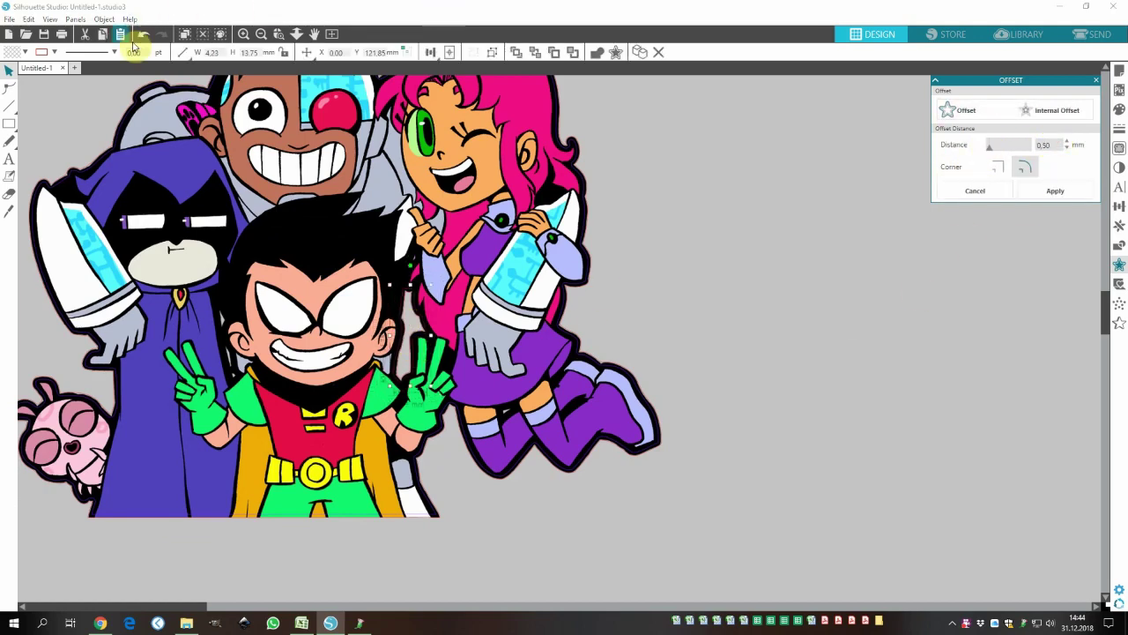
click(54, 52)
click(163, 100)
click(761, 283)
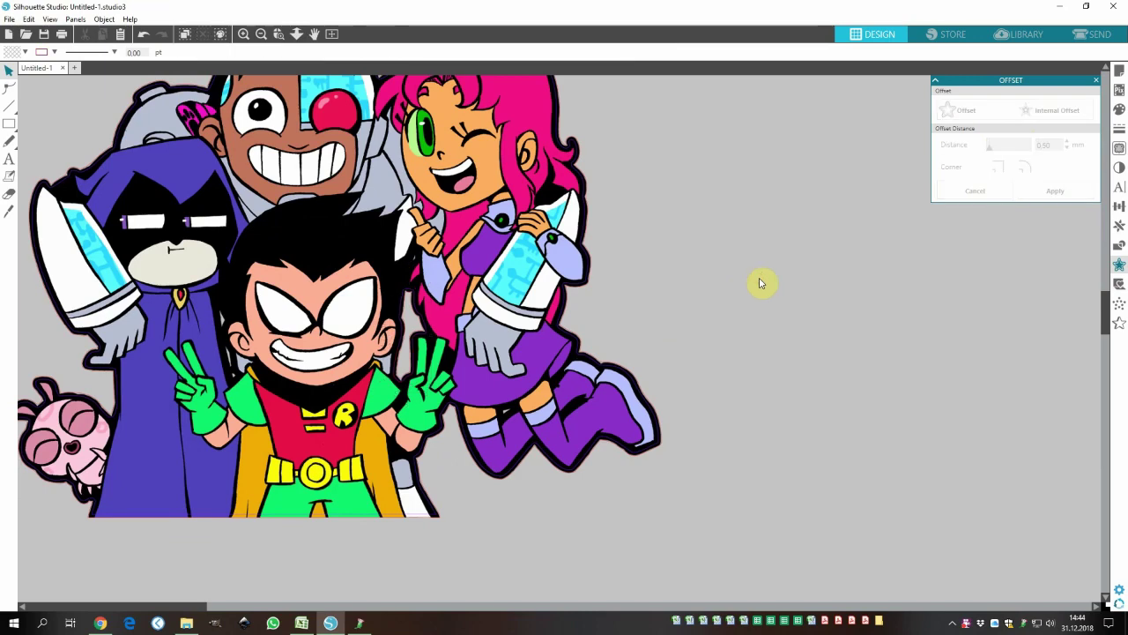
Select the whole artwork together with its cut lines and move it onto the page.
scroll(687, 297, down, 2)
scroll(643, 450, down, 2)
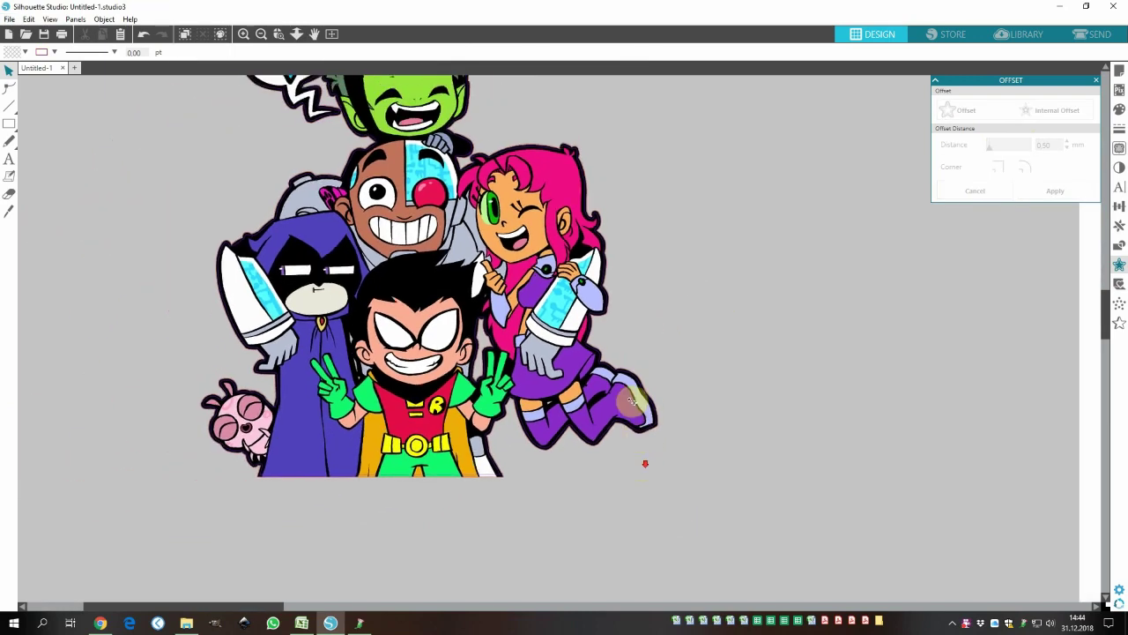
scroll(674, 294, down, 4)
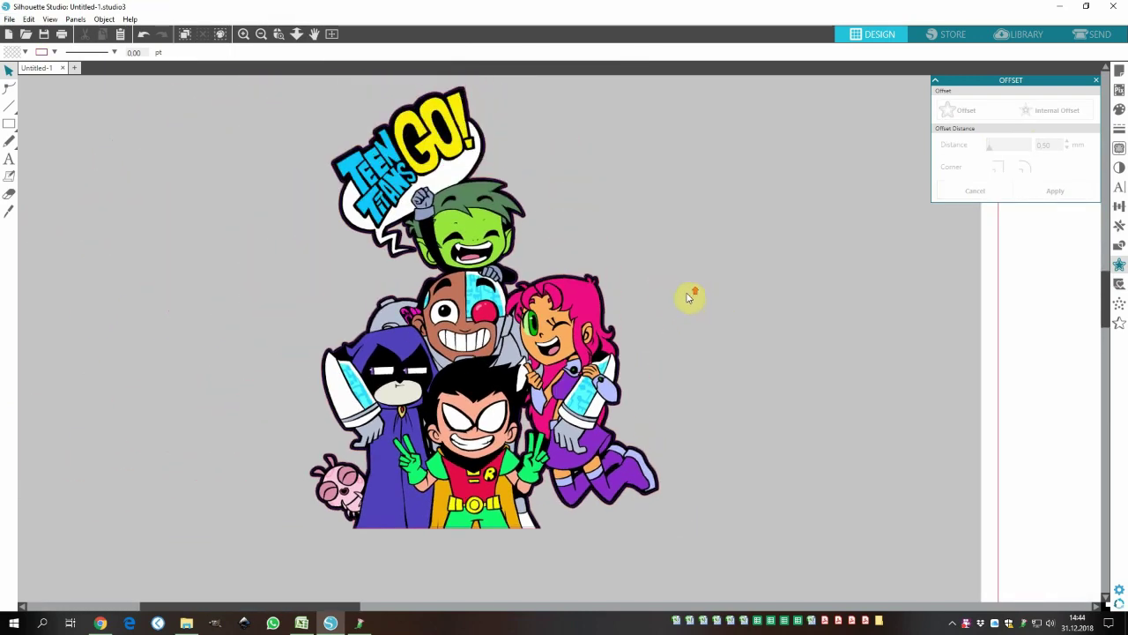
drag(223, 79, 629, 460)
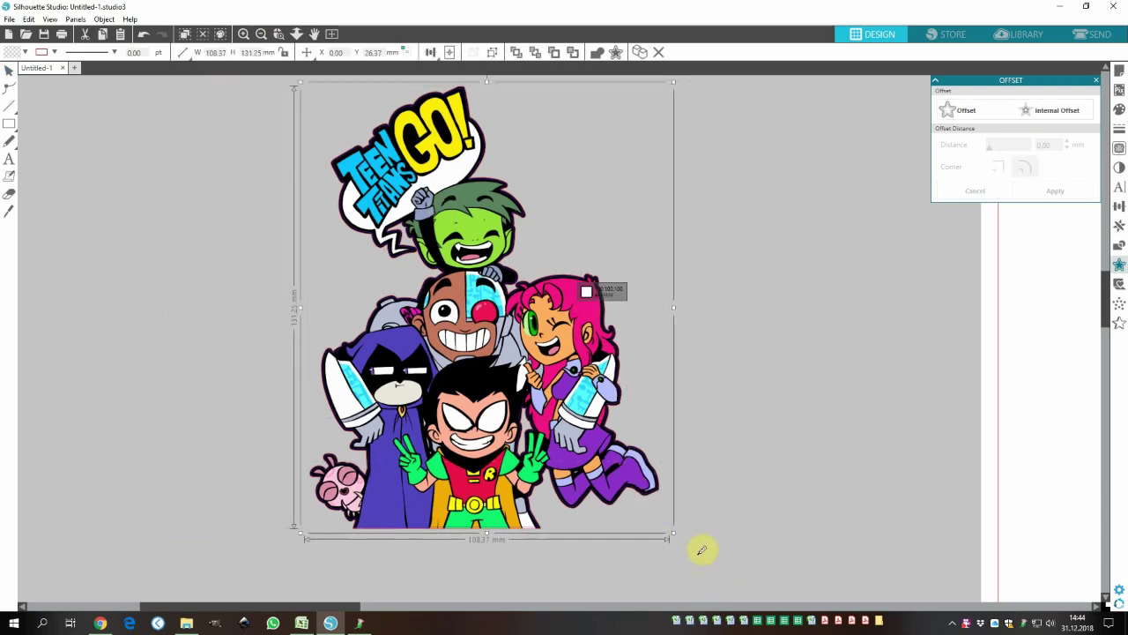
drag(478, 388, 858, 376)
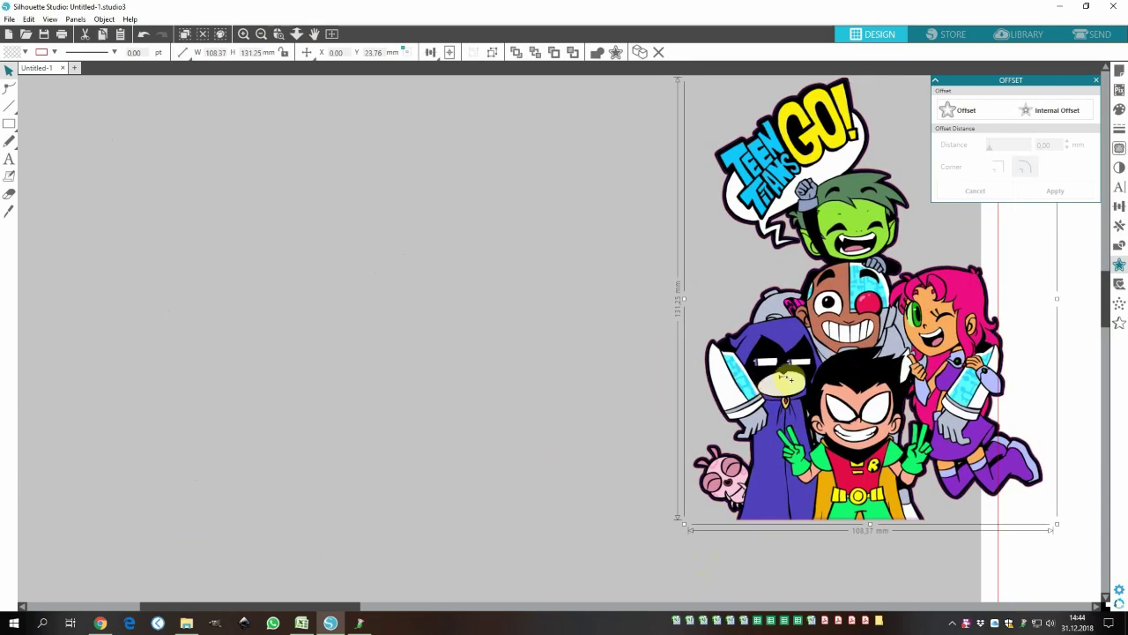
scroll(859, 379, down, 2)
drag(357, 611, 597, 608)
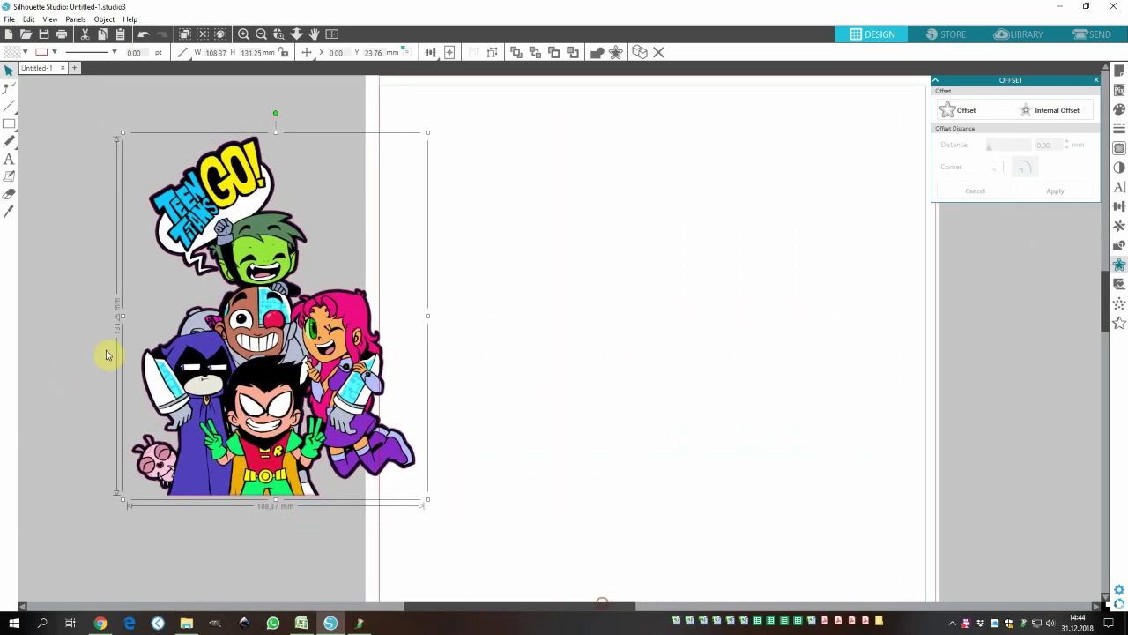
drag(208, 328, 607, 344)
click(906, 445)
Add Type 1 registration marks to the A4 page and set their inset to 20 mm.
scroll(906, 445, down, 2)
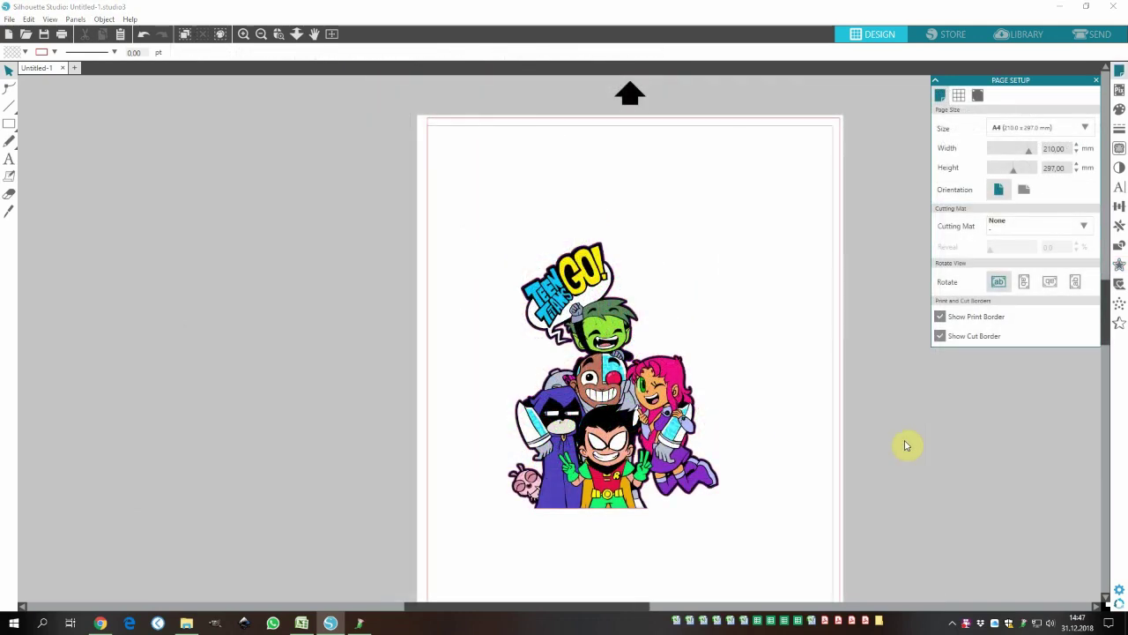
click(978, 95)
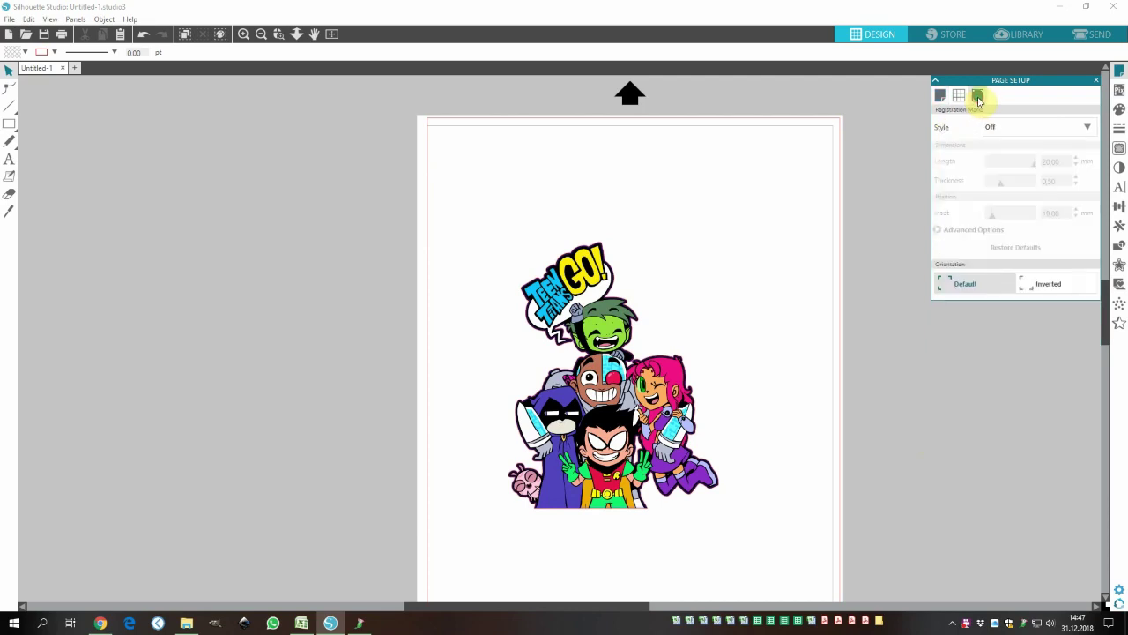
click(1026, 131)
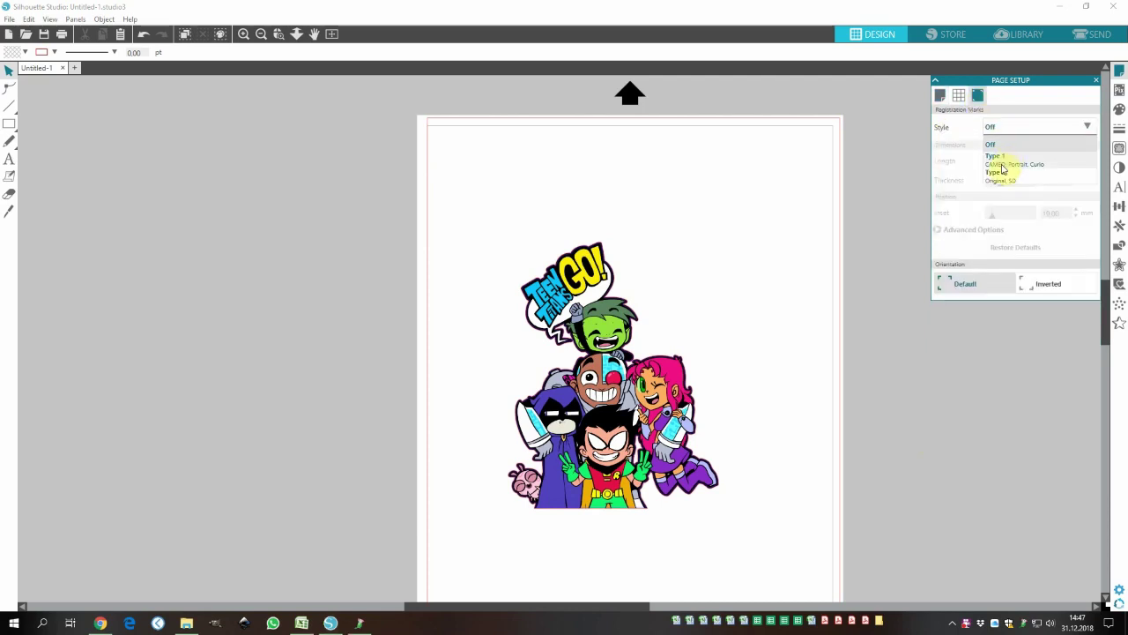
click(1002, 166)
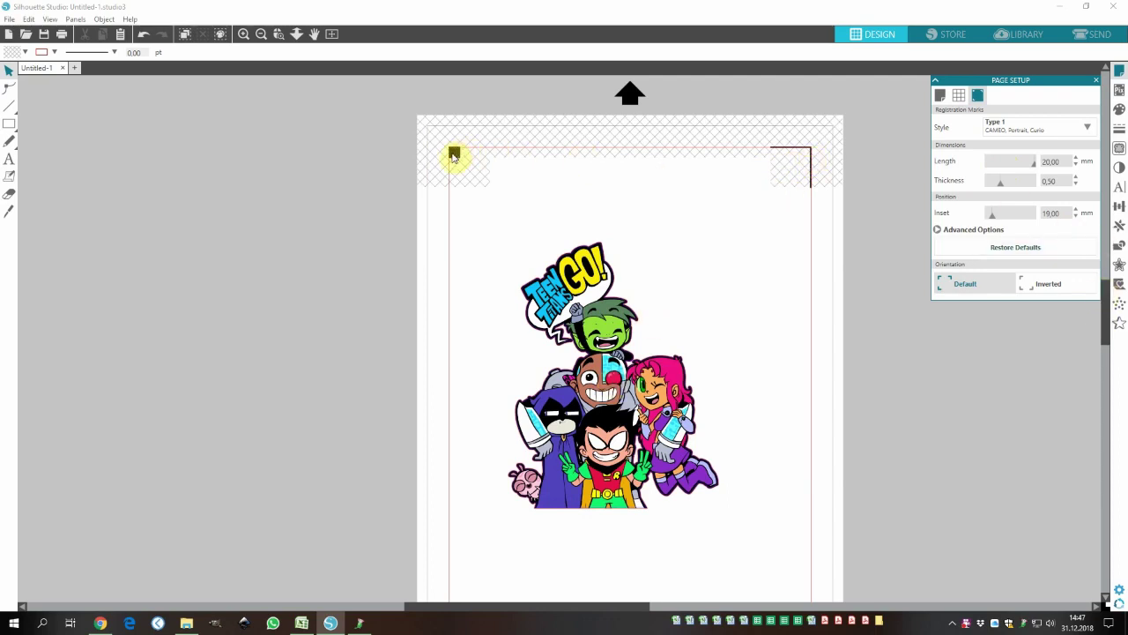
drag(993, 222, 994, 217)
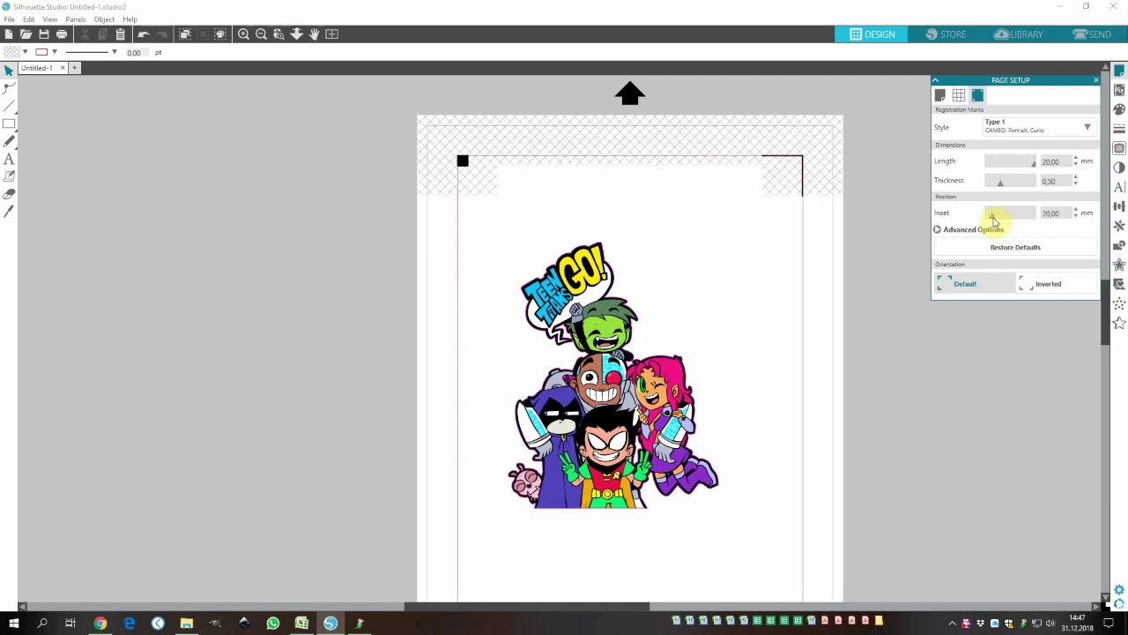
Enlarge the artwork with its cut lines to about 171 x 208 mm and position it between the registration marks.
drag(593, 375, 558, 336)
drag(682, 438, 835, 573)
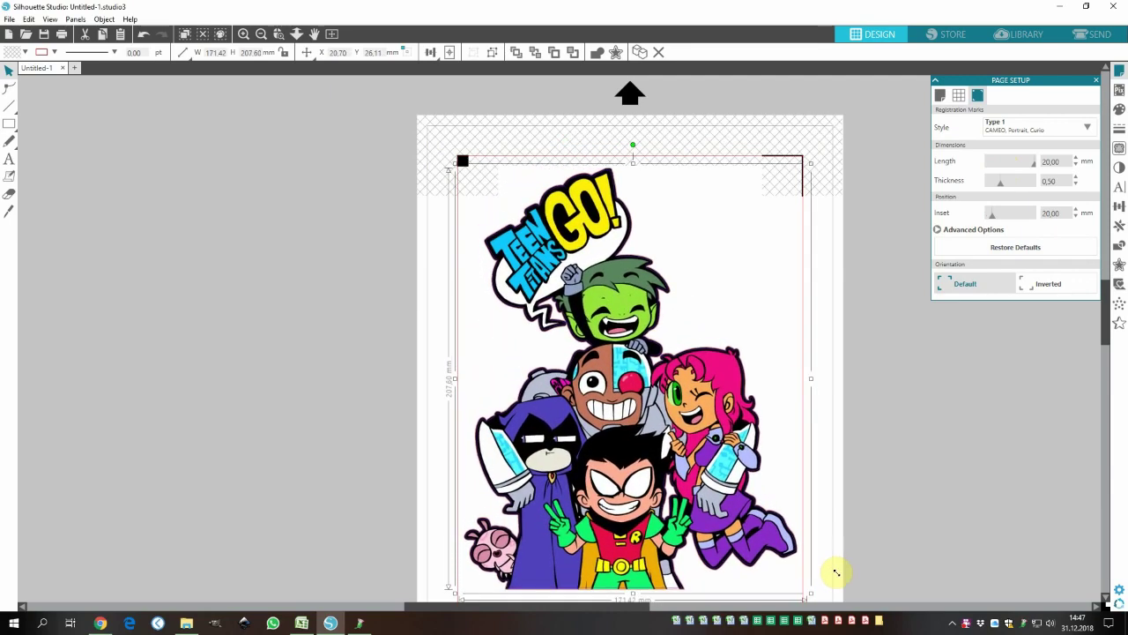
scroll(981, 456, down, 3)
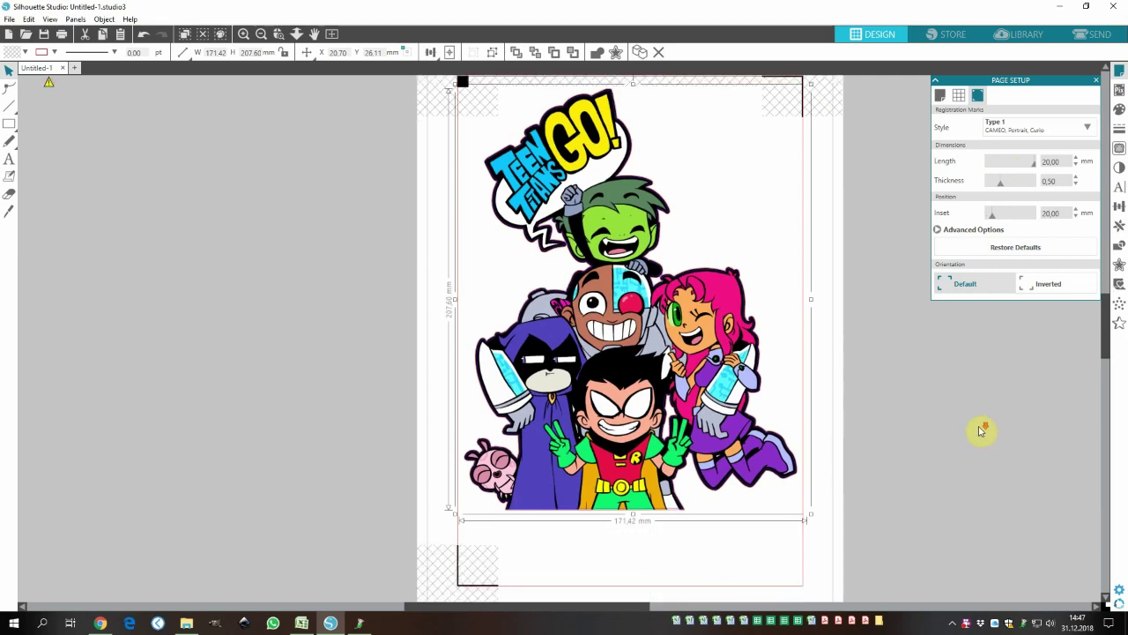
drag(615, 279, 615, 296)
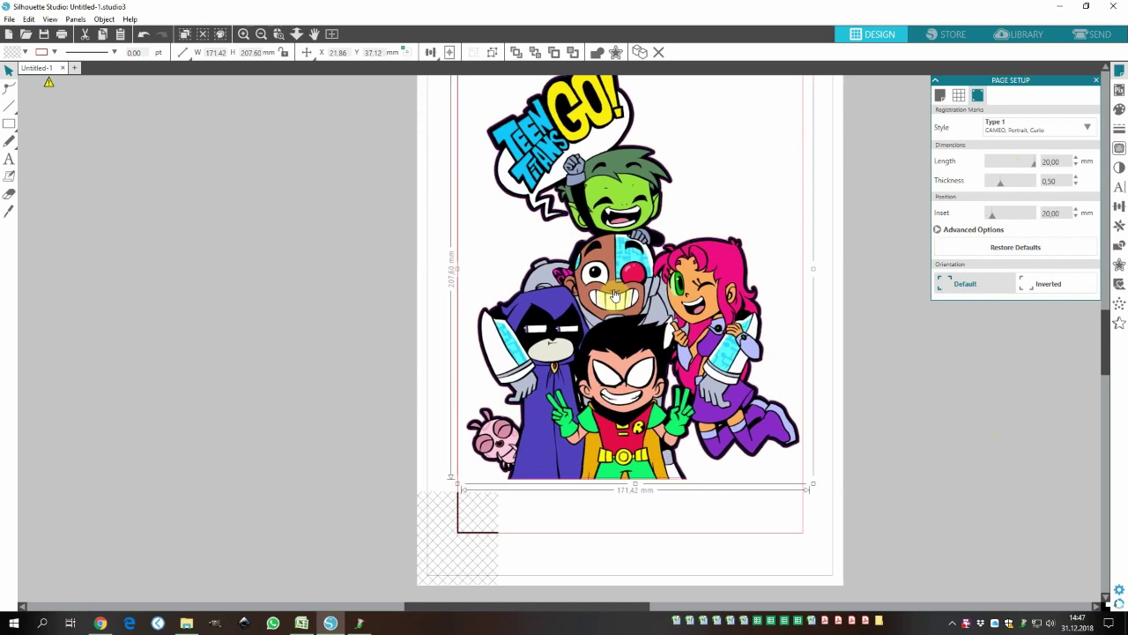
click(902, 370)
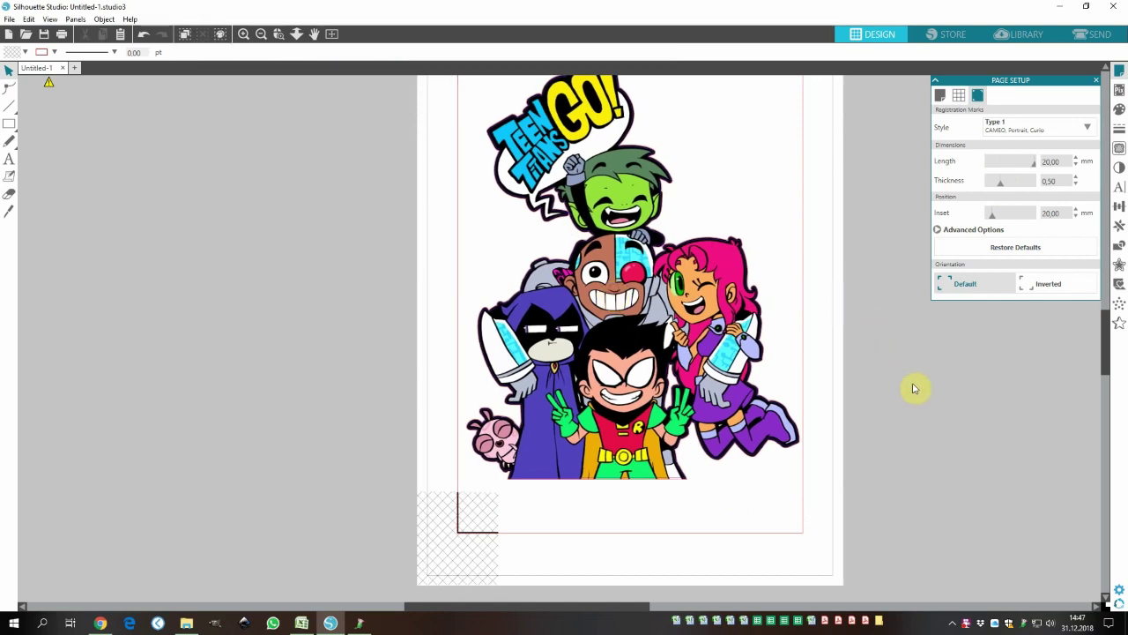
scroll(916, 385, up, 4)
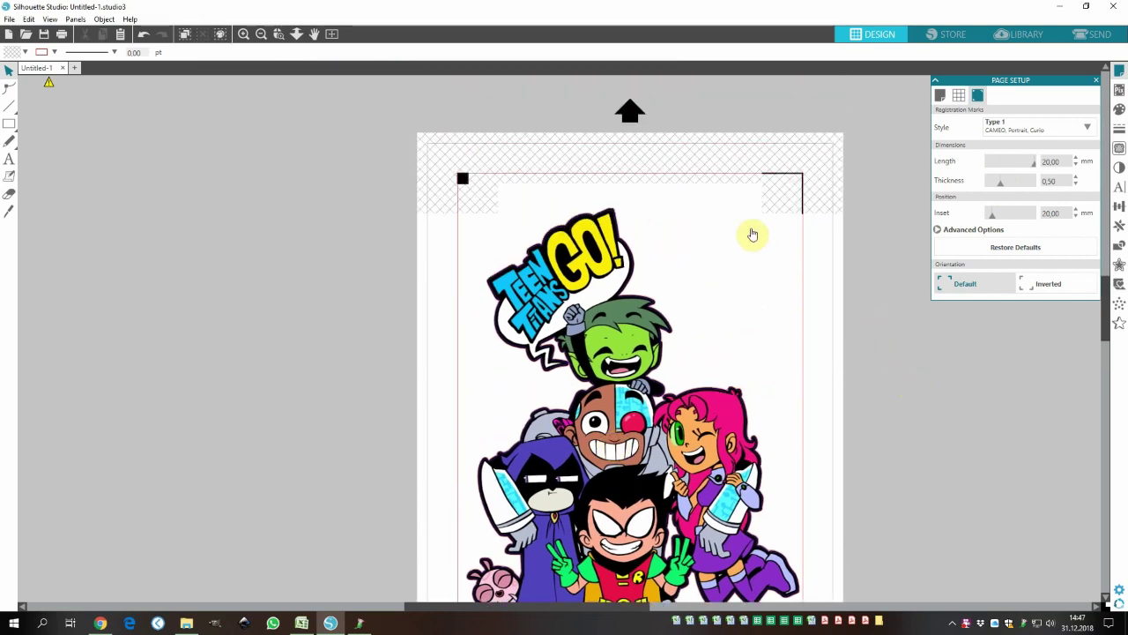
scroll(705, 313, down, 1)
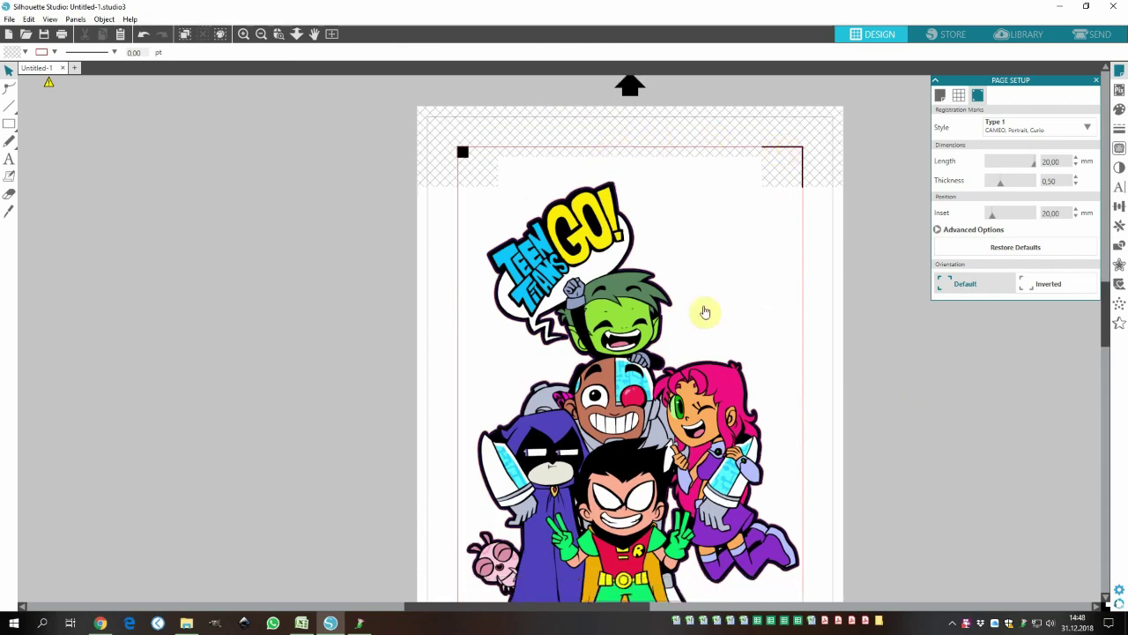
scroll(705, 312, down, 2)
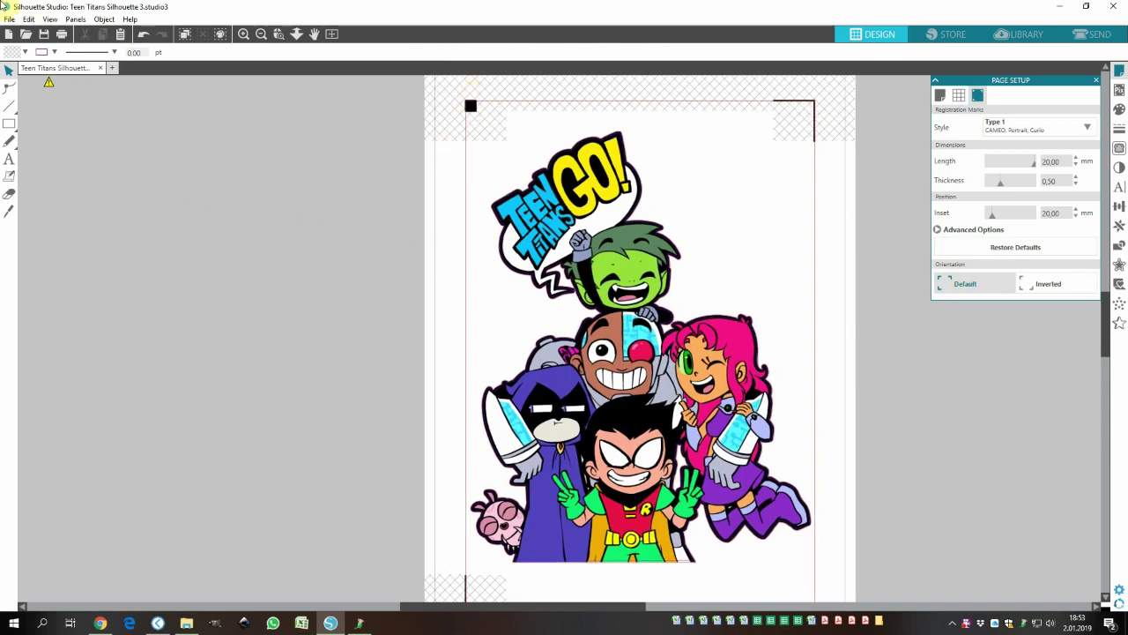
Print the page with the artwork and registration marks on the OKI C531(PS) printer.
click(14, 22)
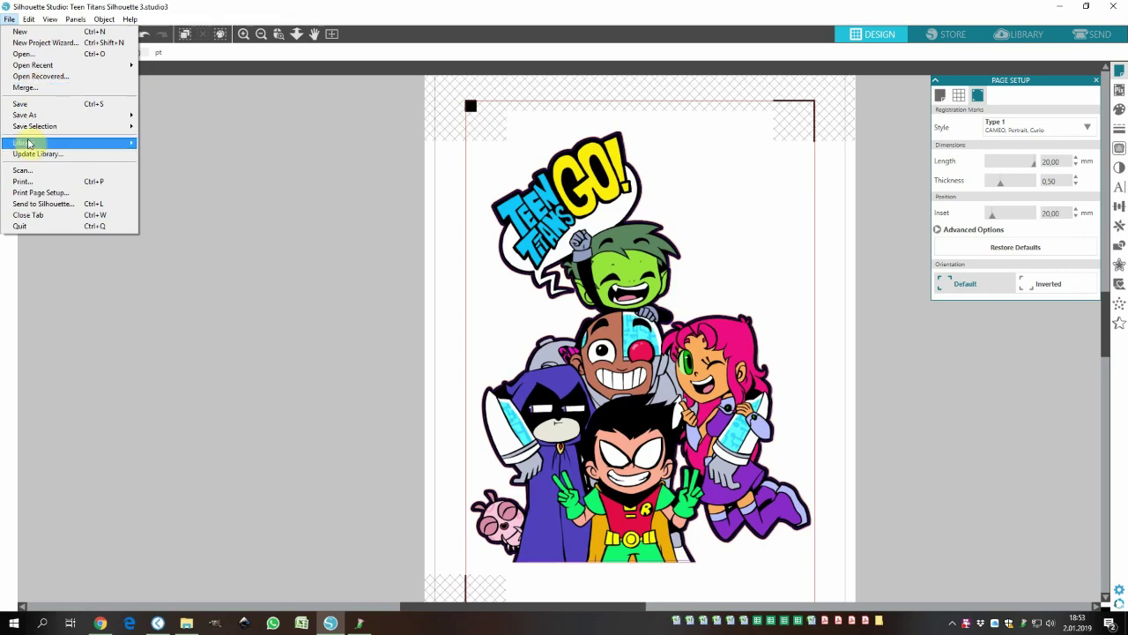
mouse_move(34, 145)
click(22, 181)
drag(202, 100, 141, 97)
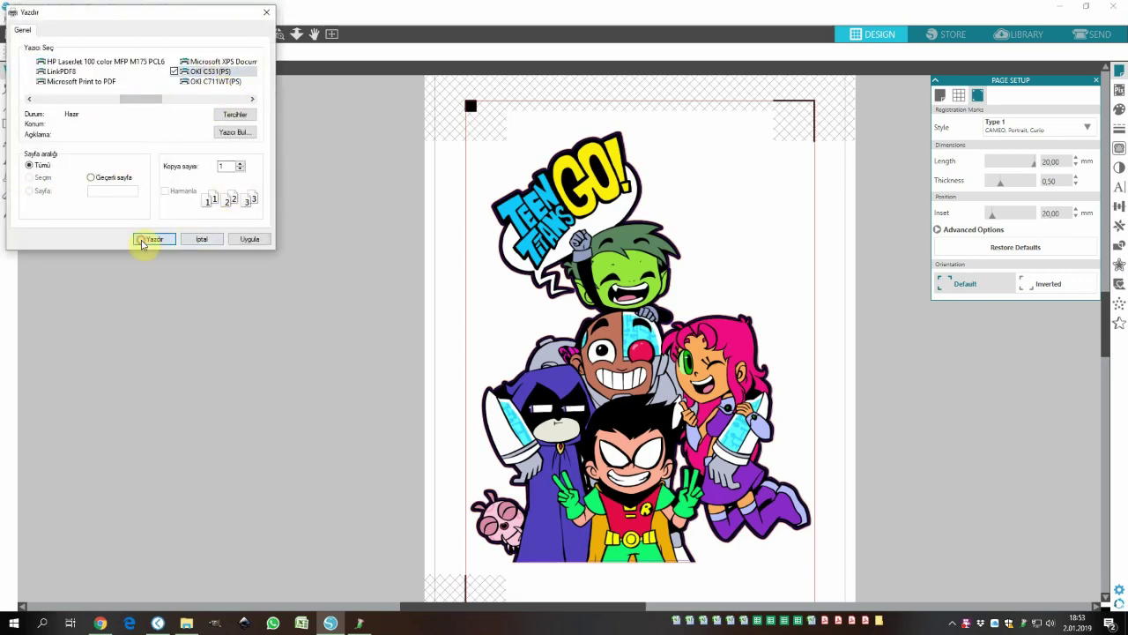
click(150, 239)
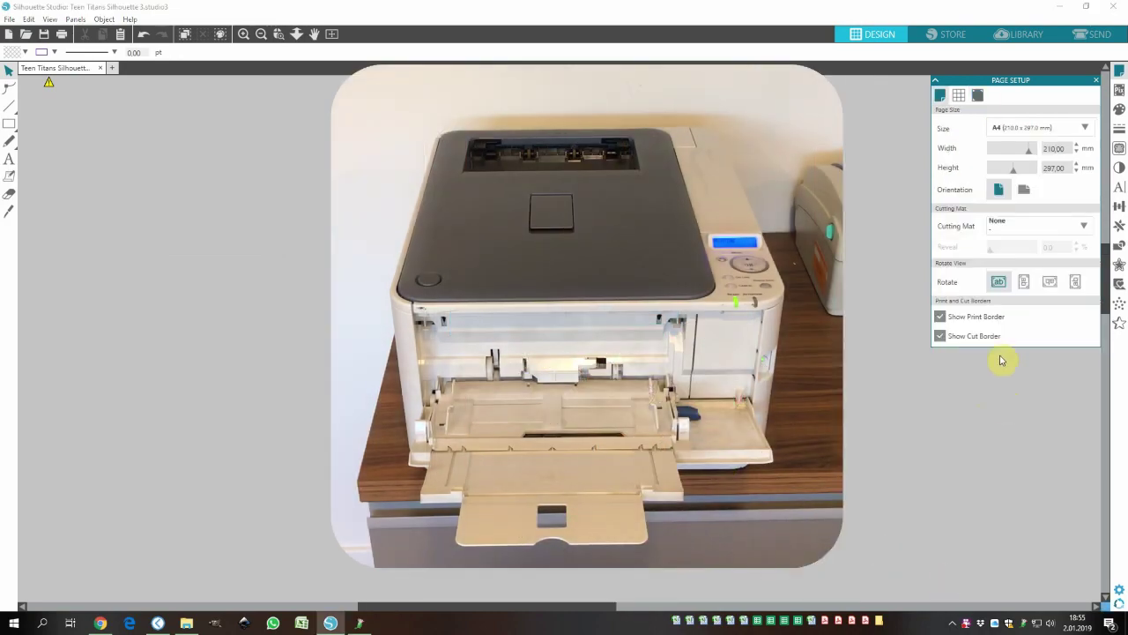
Set the page's cutting mat to CAMEO 12 x 12 in.
click(978, 94)
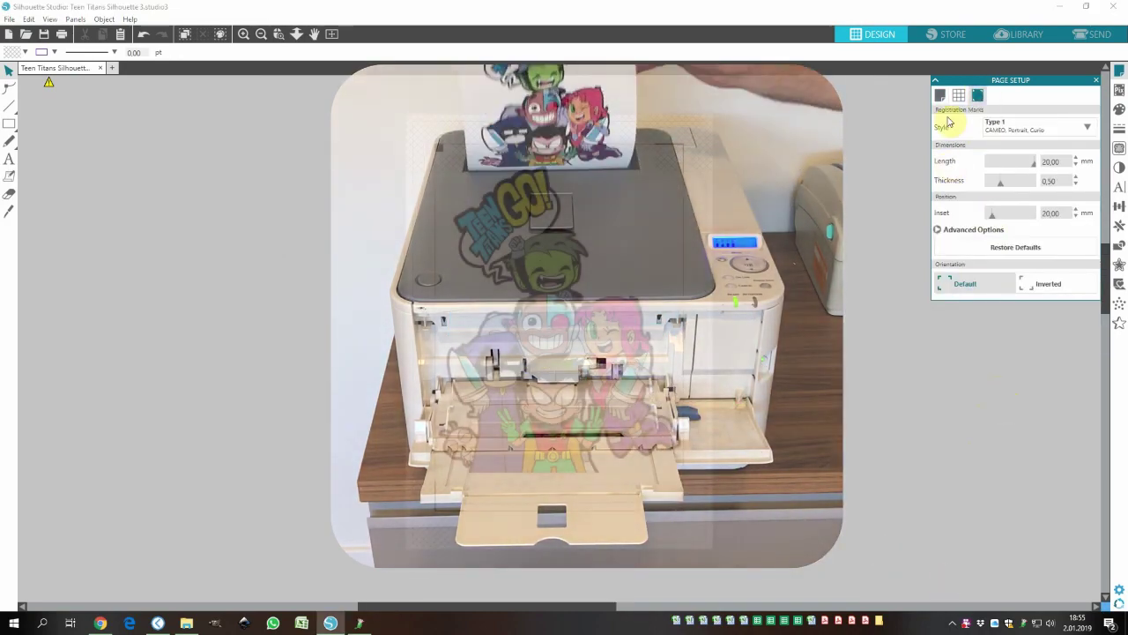
click(939, 94)
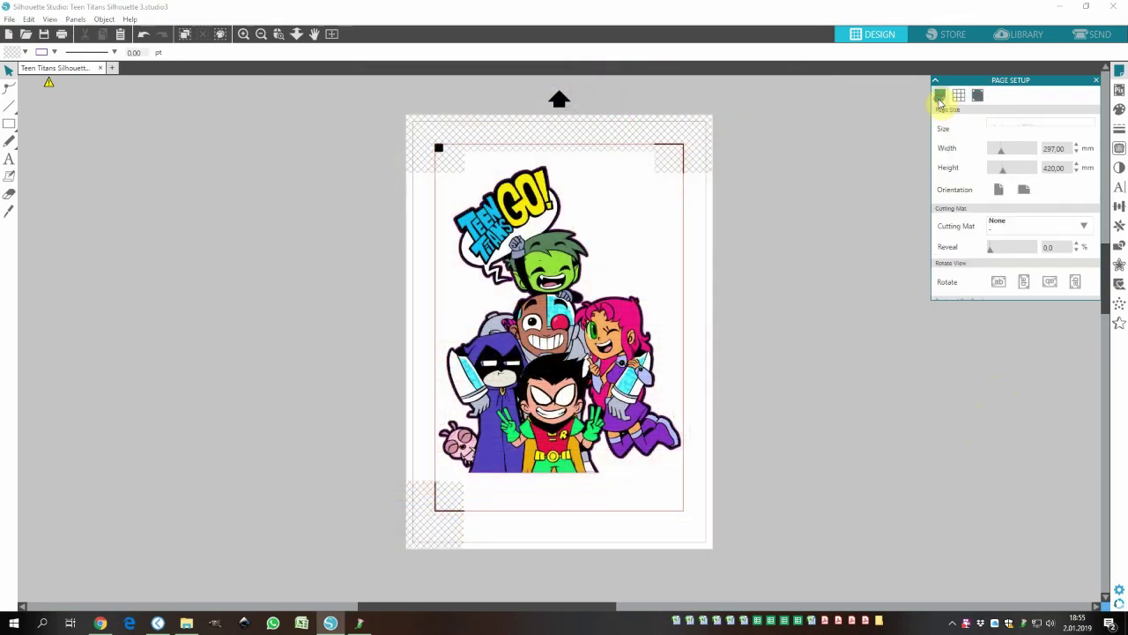
click(1020, 230)
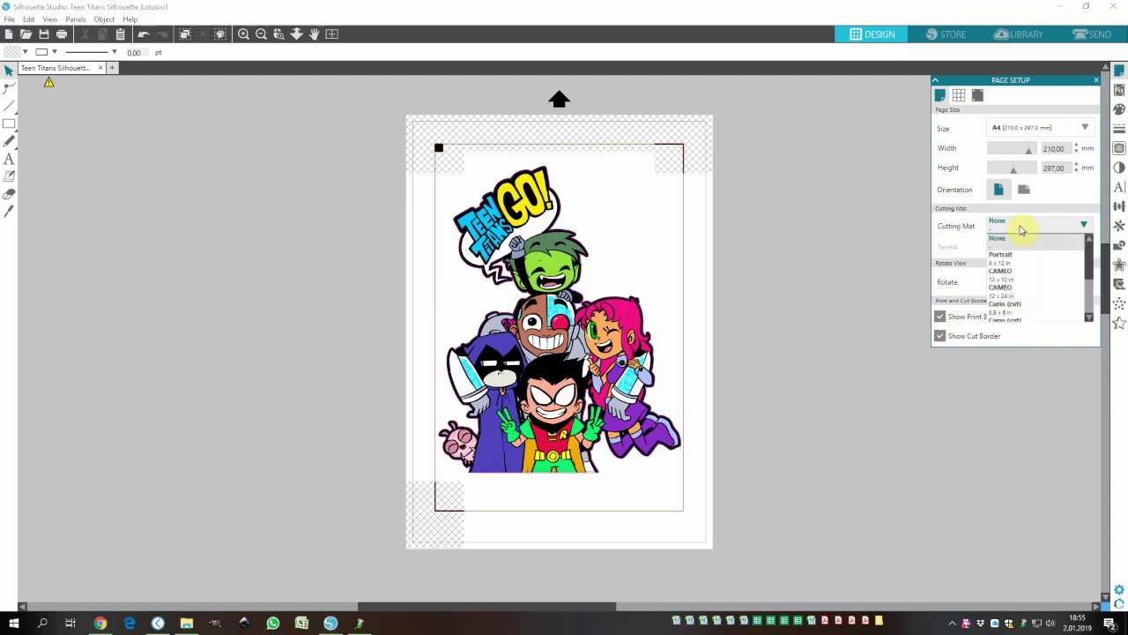
click(1003, 278)
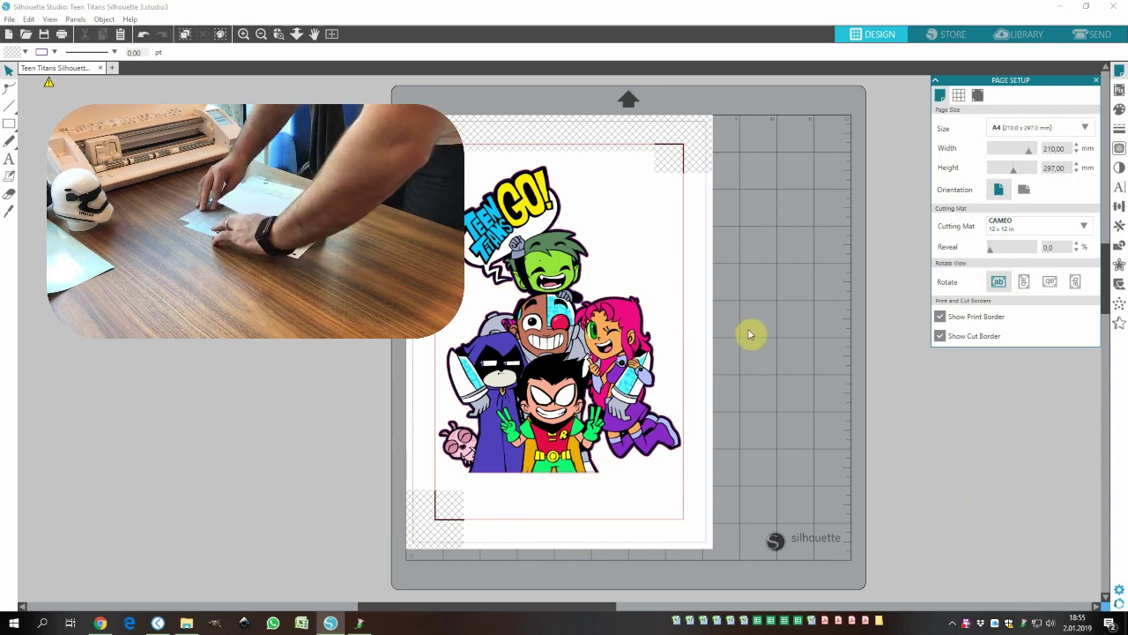
Set the cut actions by line colour, keep only the purple RGB (114,20,255) line enabled, and send the job to the CAMEO 3.
click(1092, 37)
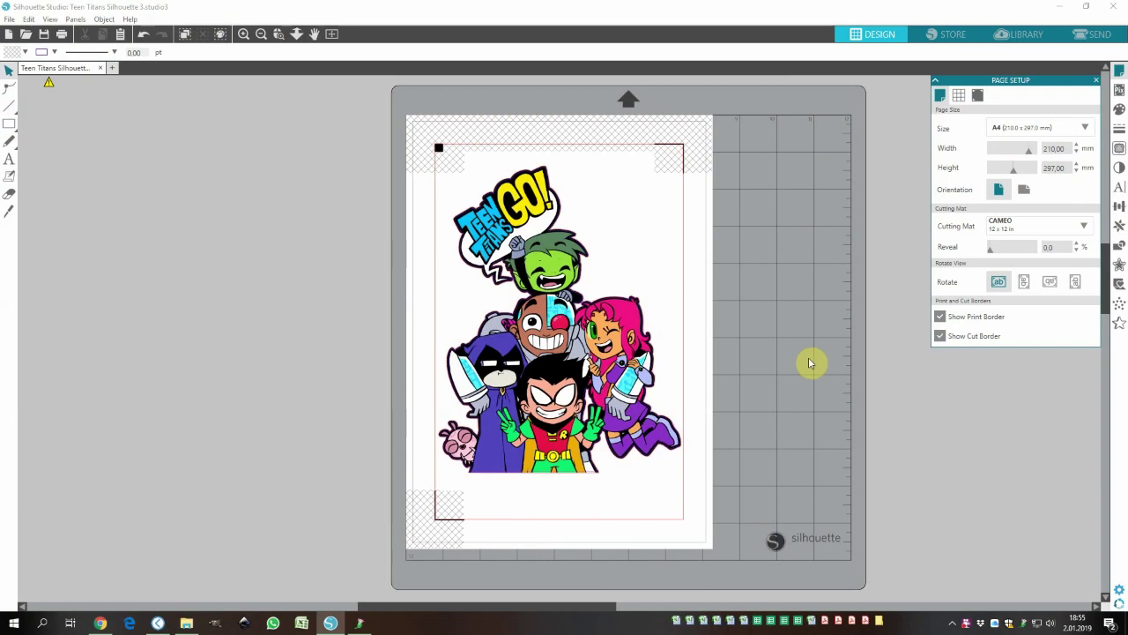
click(1097, 35)
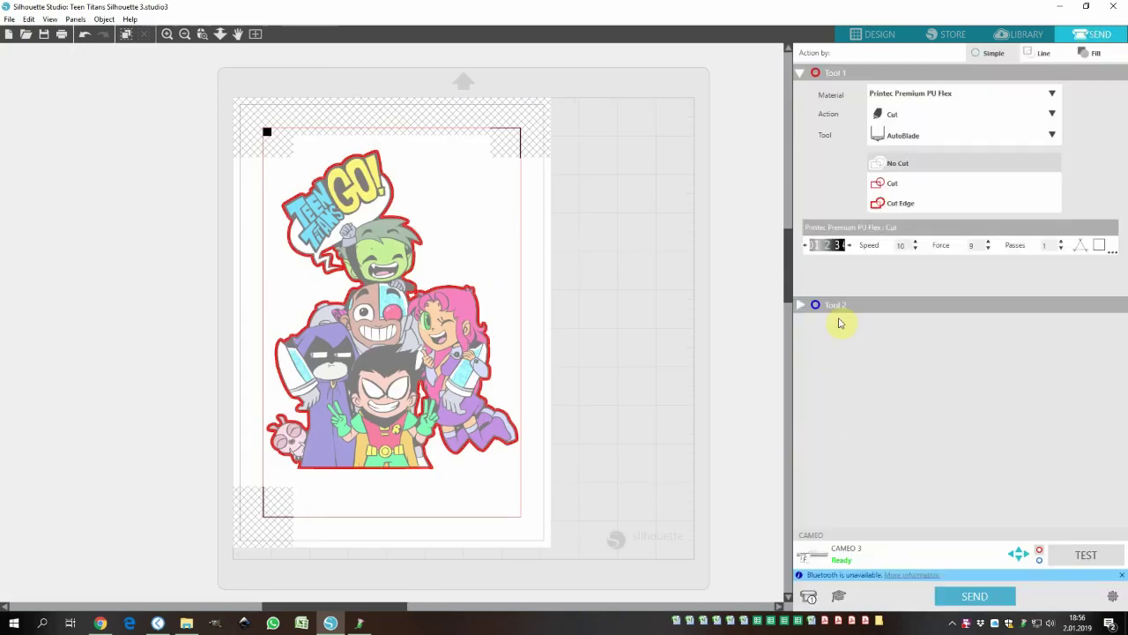
click(1040, 56)
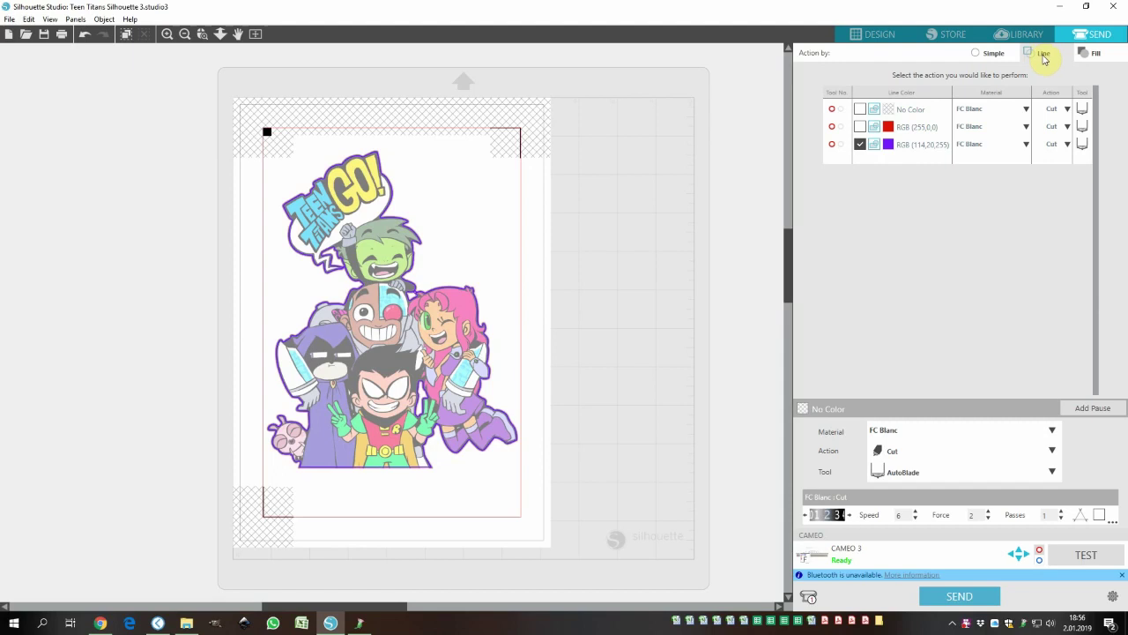
click(860, 127)
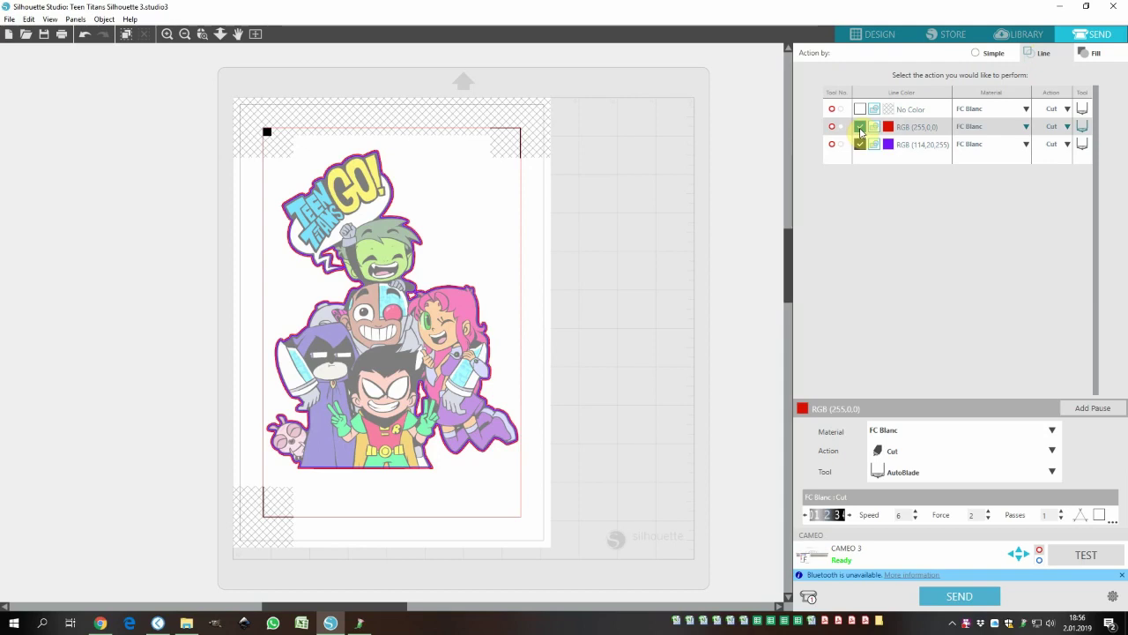
click(860, 129)
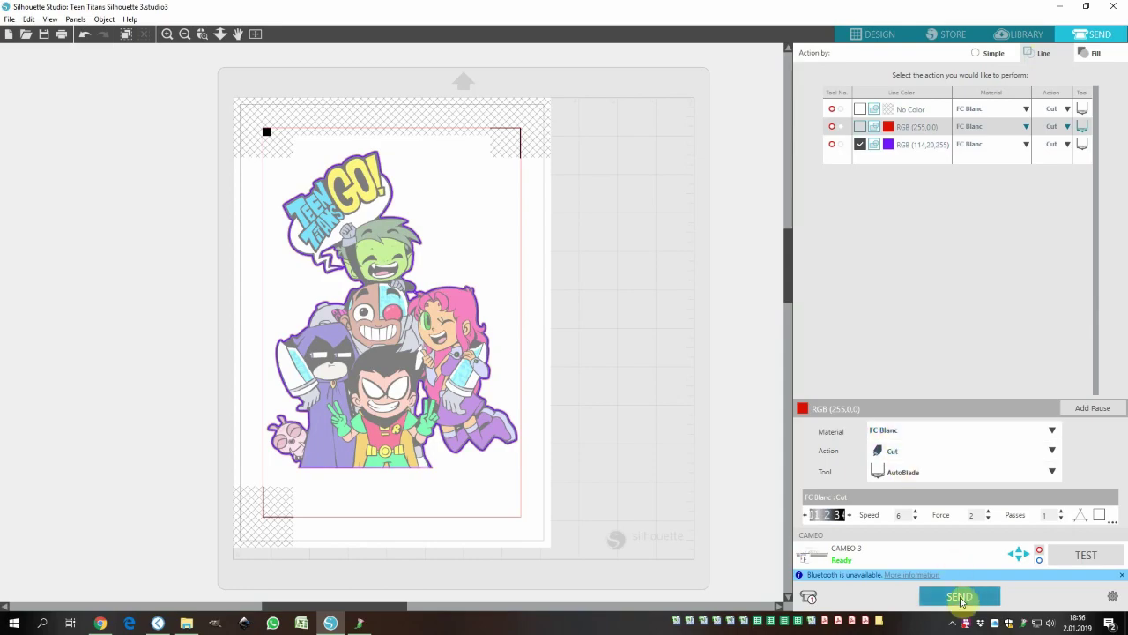
click(959, 597)
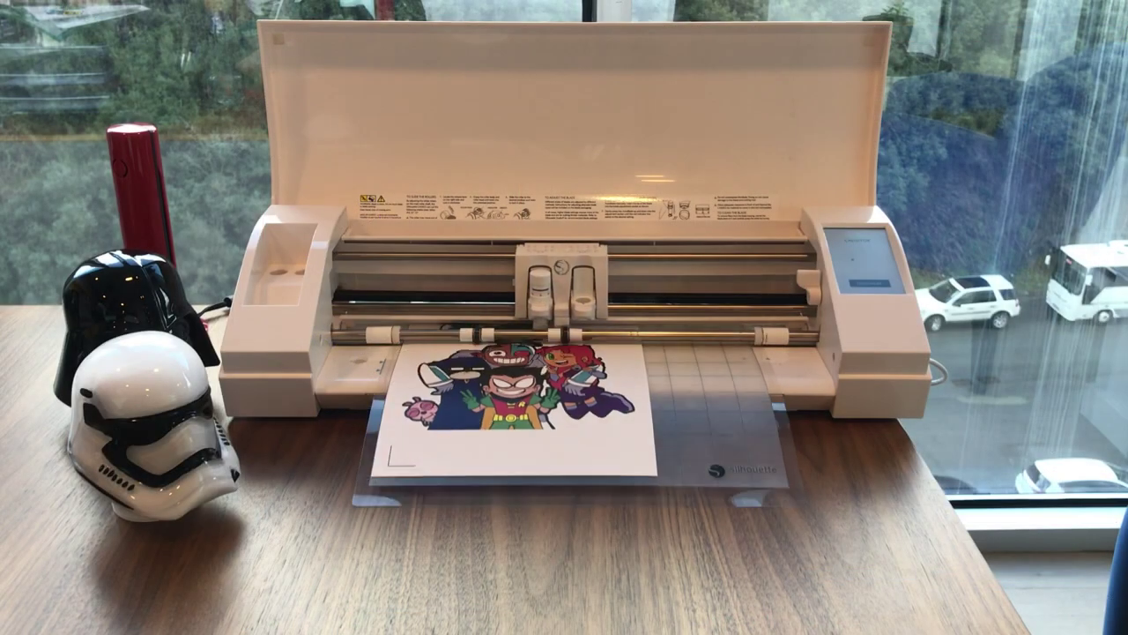